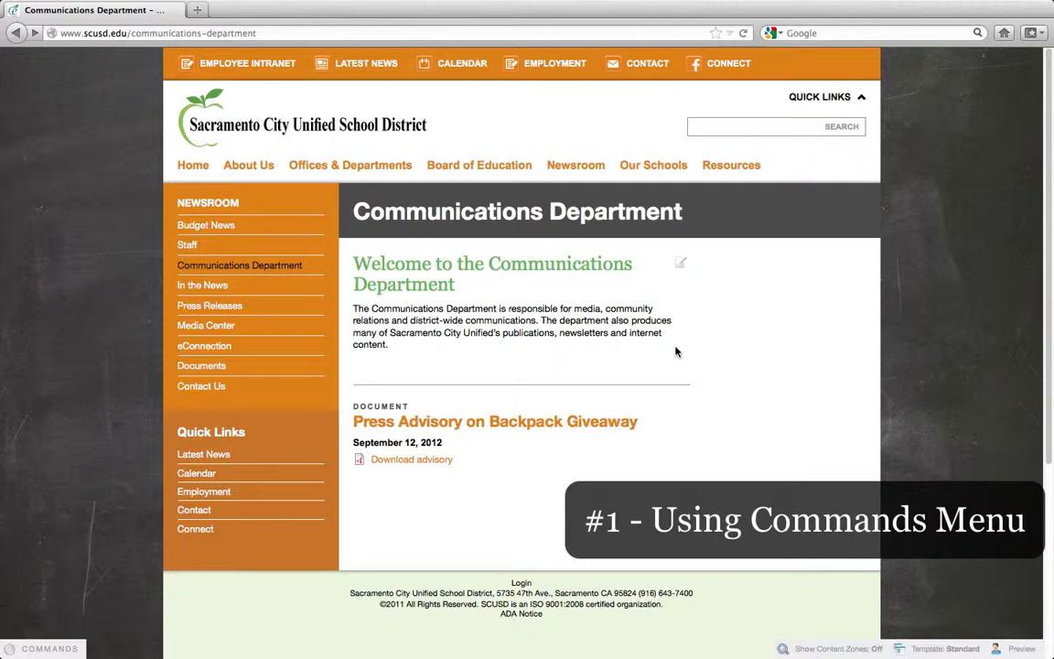
Start creating a new post of the basic Post type and look over its blank form.
{"action": "left_click", "coordinate": [42, 652]}
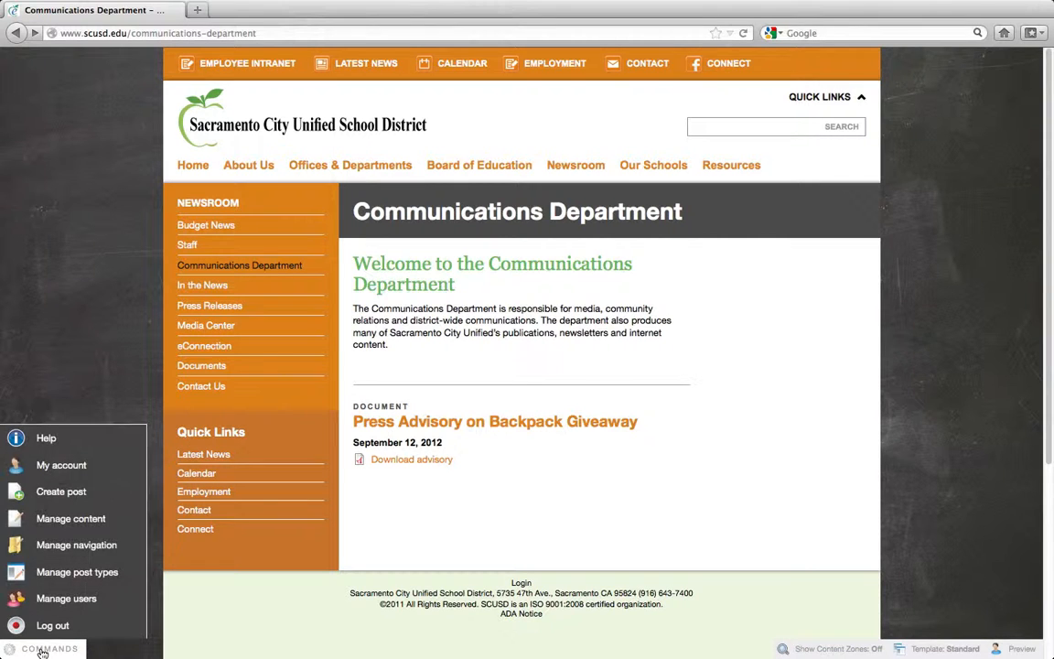
{"action": "left_click", "coordinate": [40, 497]}
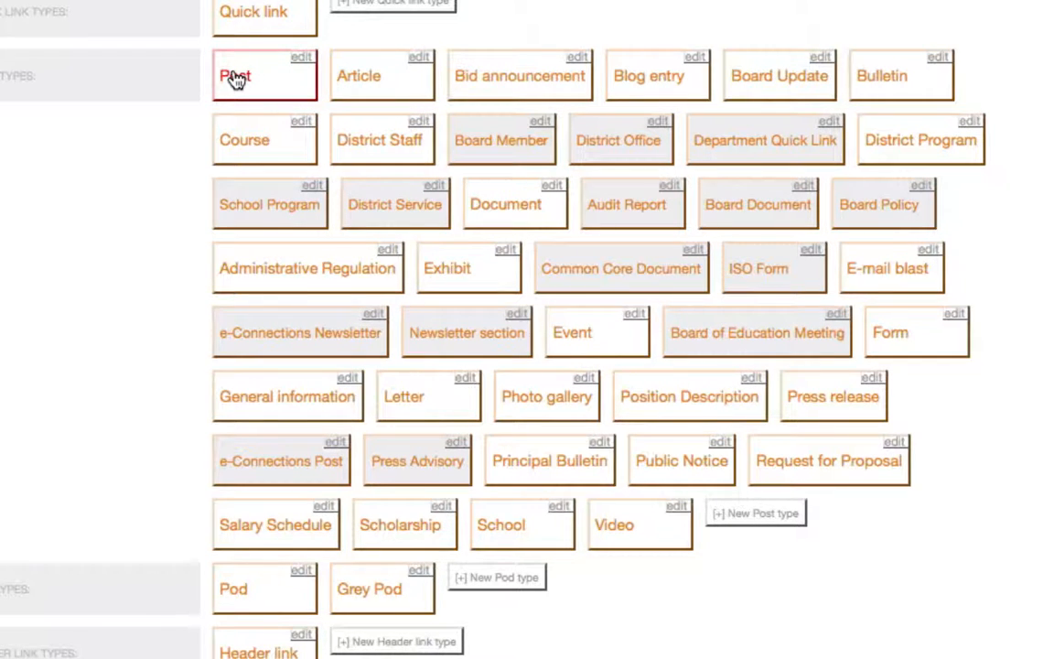
{"action": "left_click", "coordinate": [236, 79]}
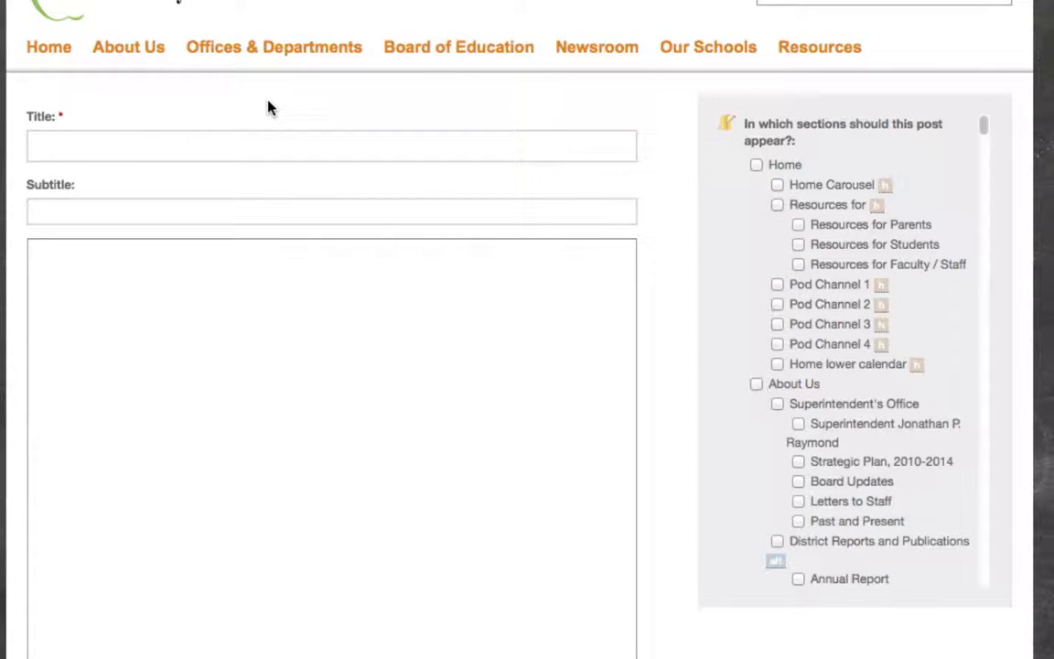
{"action": "scroll", "coordinate": [381, 379], "scroll_direction": "down", "scroll_amount": 1}
{"action": "scroll", "coordinate": [564, 417], "scroll_direction": "up", "scroll_amount": 5}
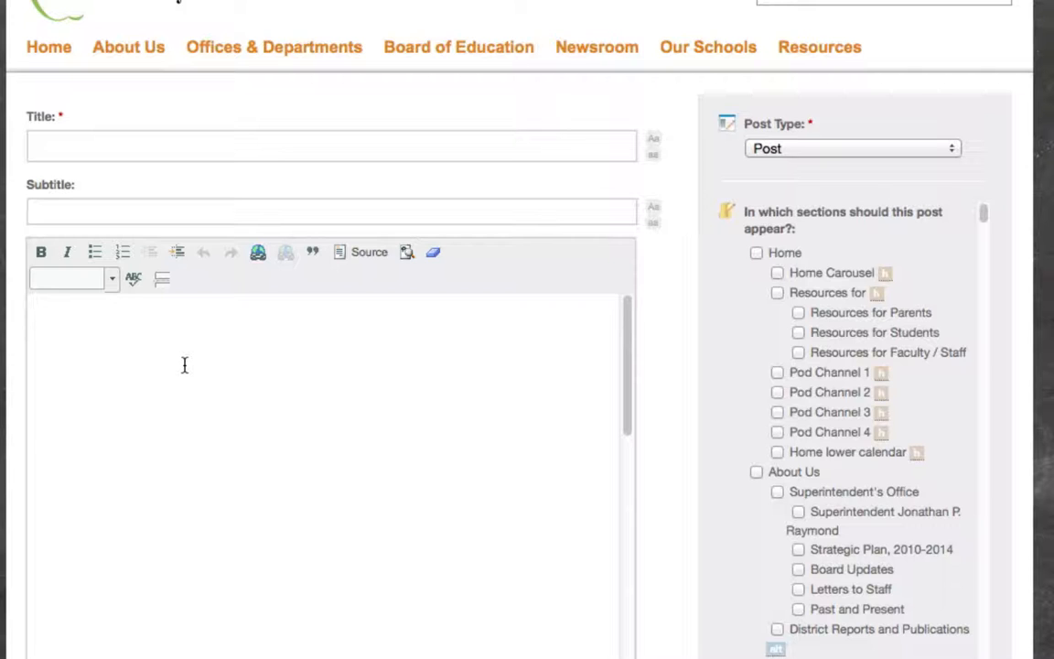
Copy the headline "Will C. Wood certified as 'Welcoming School'" from the Word document into the post's Title.
{"action": "key", "text": "super+Tab"}
{"action": "key", "text": "super+Tab"}
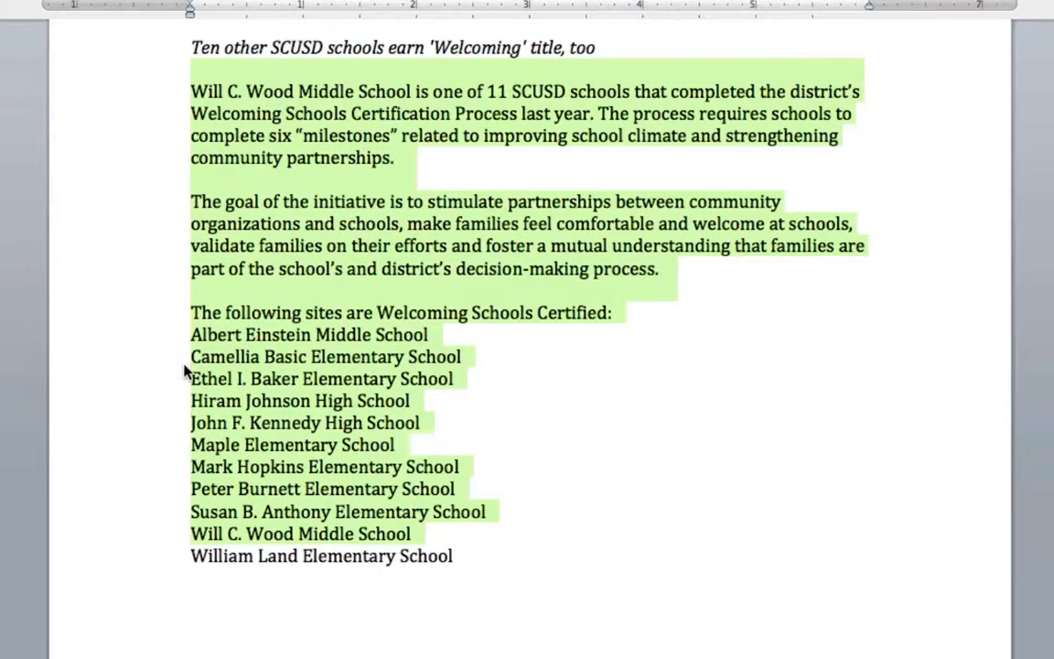
{"action": "left_click", "coordinate": [261, 268]}
{"action": "scroll", "coordinate": [266, 275], "scroll_direction": "up", "scroll_amount": 3}
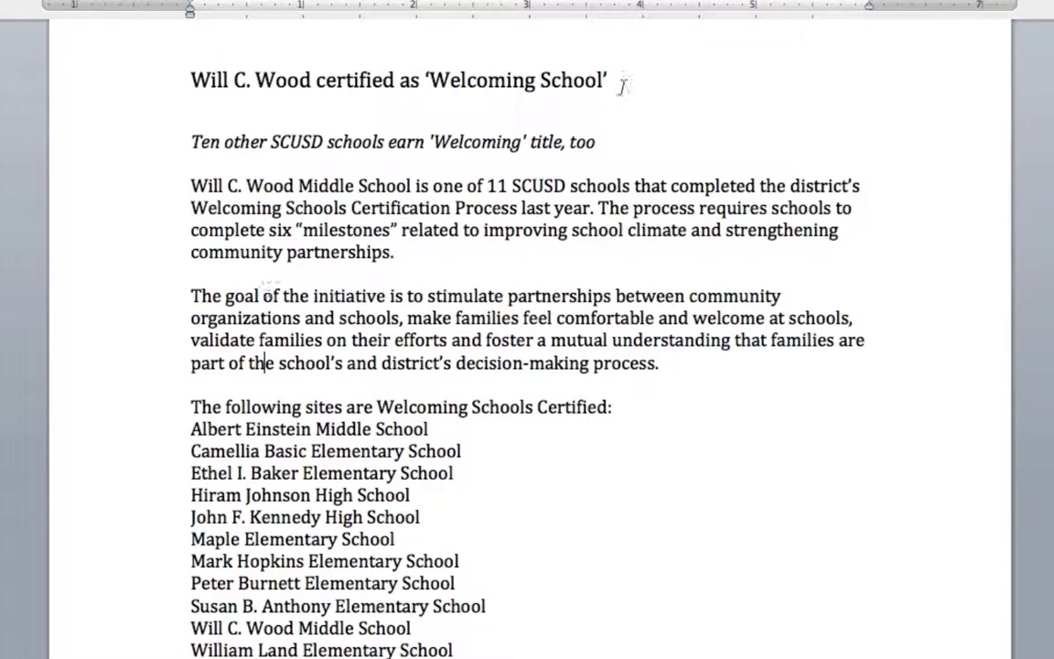
{"action": "left_click_drag", "start_coordinate": [557, 83], "coordinate": [209, 82]}
{"action": "key", "text": "super+c"}
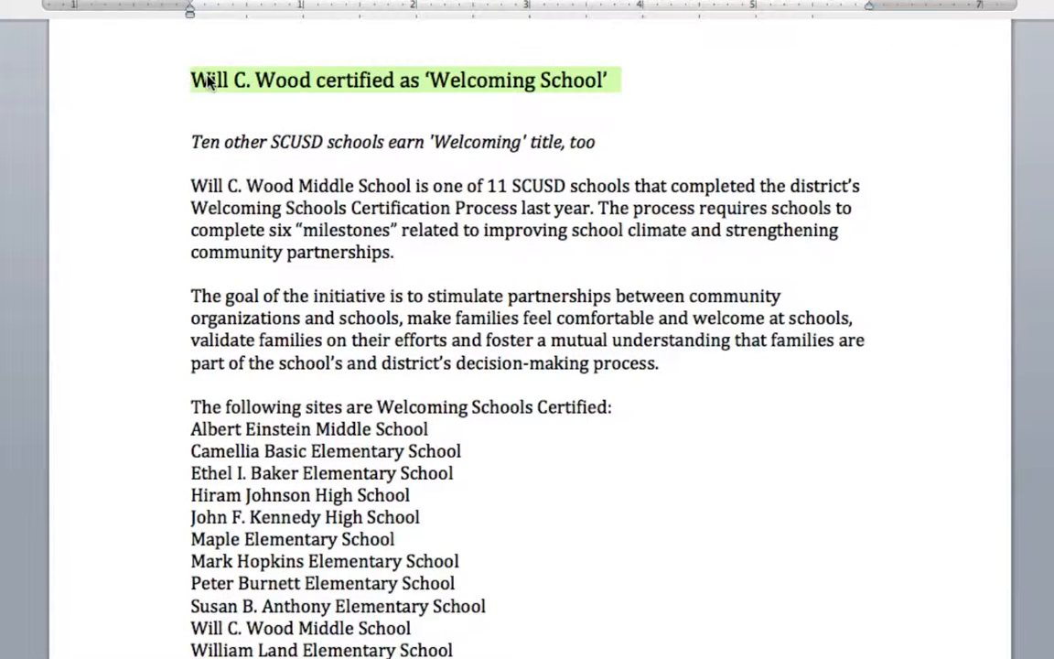
{"action": "key", "text": "super+Tab"}
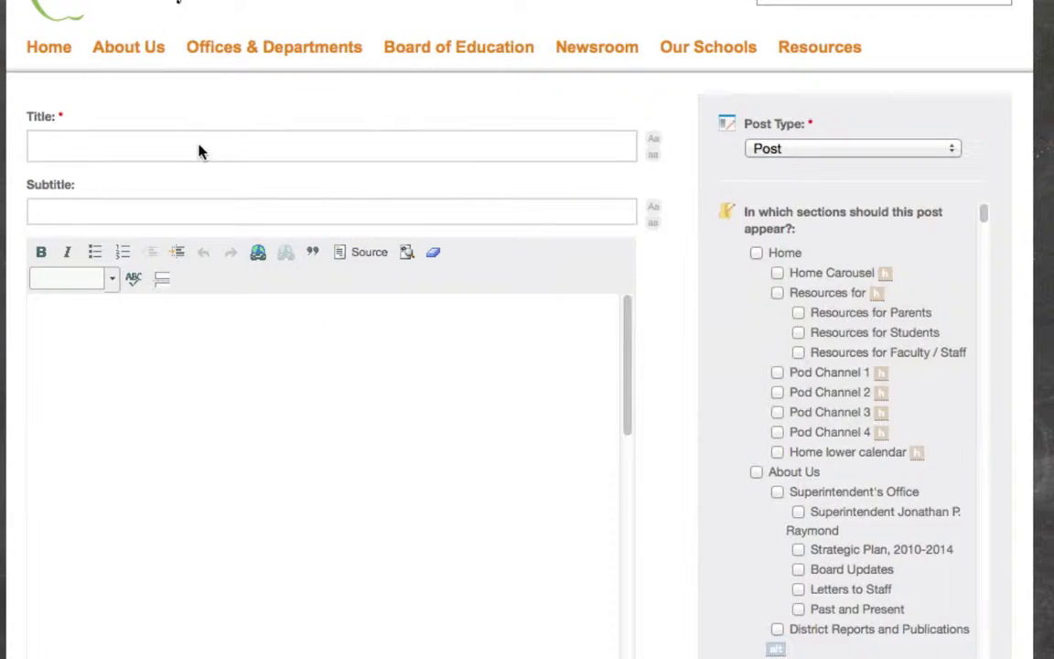
{"action": "left_click", "coordinate": [188, 131]}
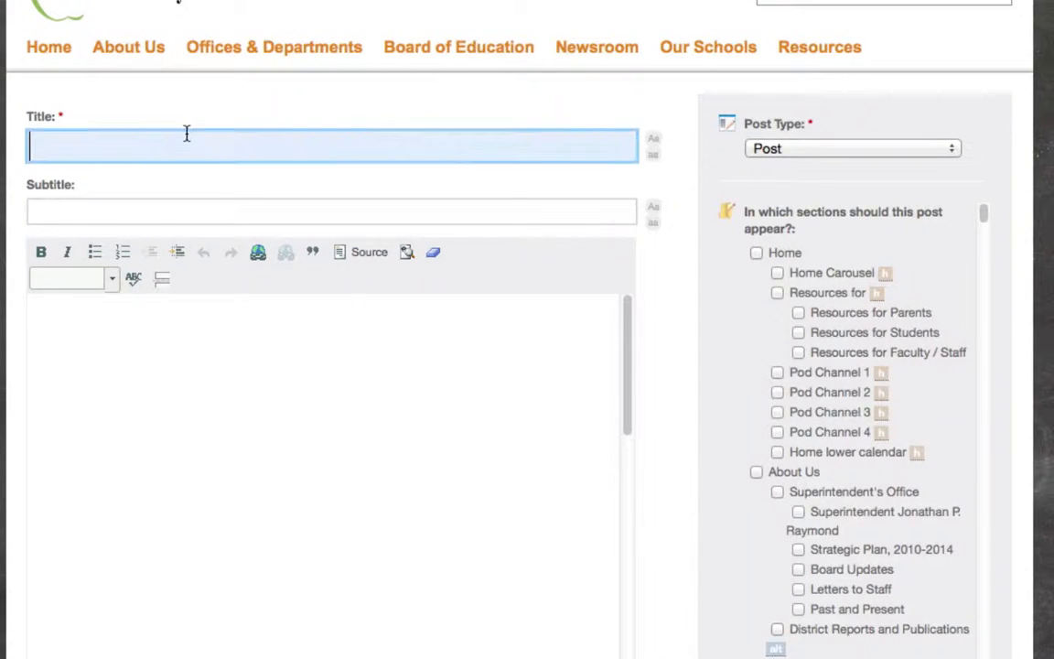
{"action": "key", "text": "super+v"}
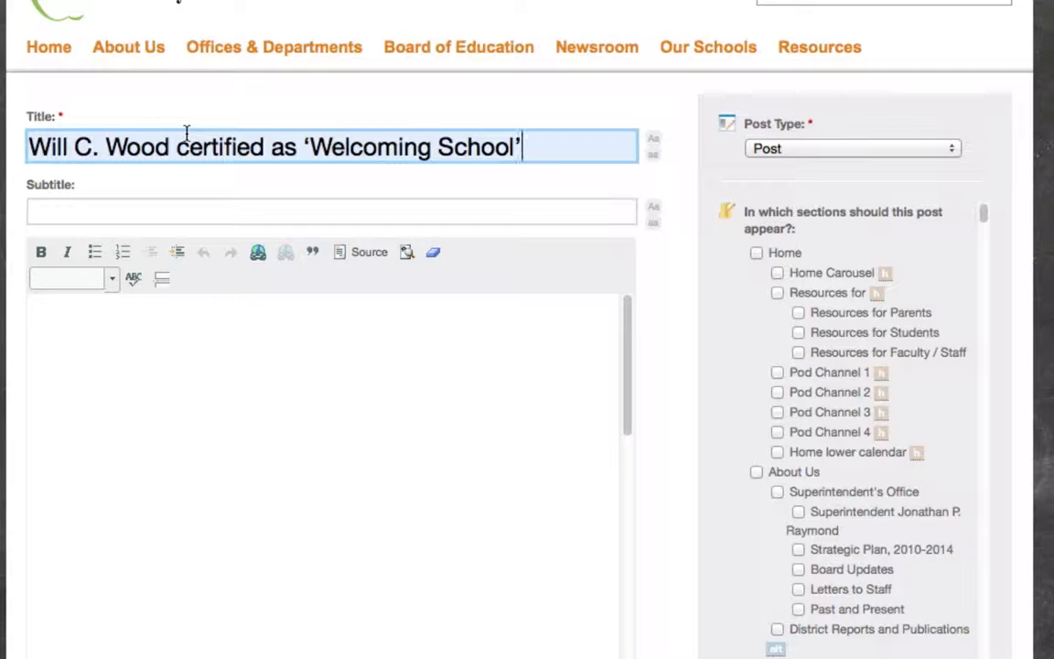
Copy the italic line "Ten other SCUSD schools earn 'Welcoming' title, too" from the Word document into the post's Subtitle.
{"action": "key", "text": "super+Tab"}
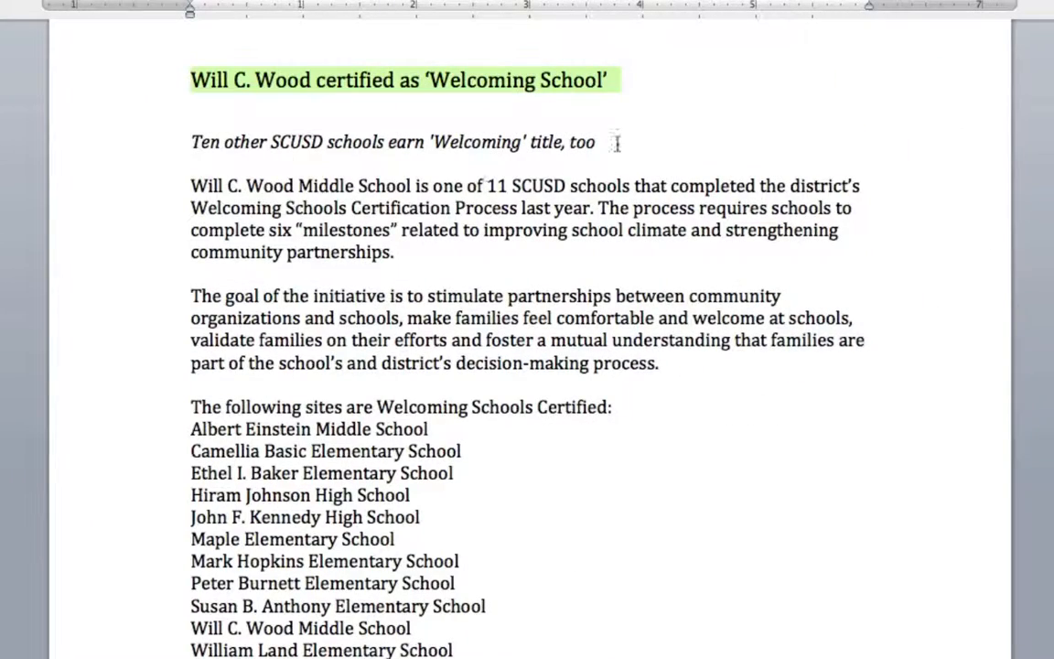
{"action": "left_click", "coordinate": [609, 142]}
{"action": "left_click_drag", "start_coordinate": [609, 142], "coordinate": [177, 145]}
{"action": "key", "text": "super+c"}
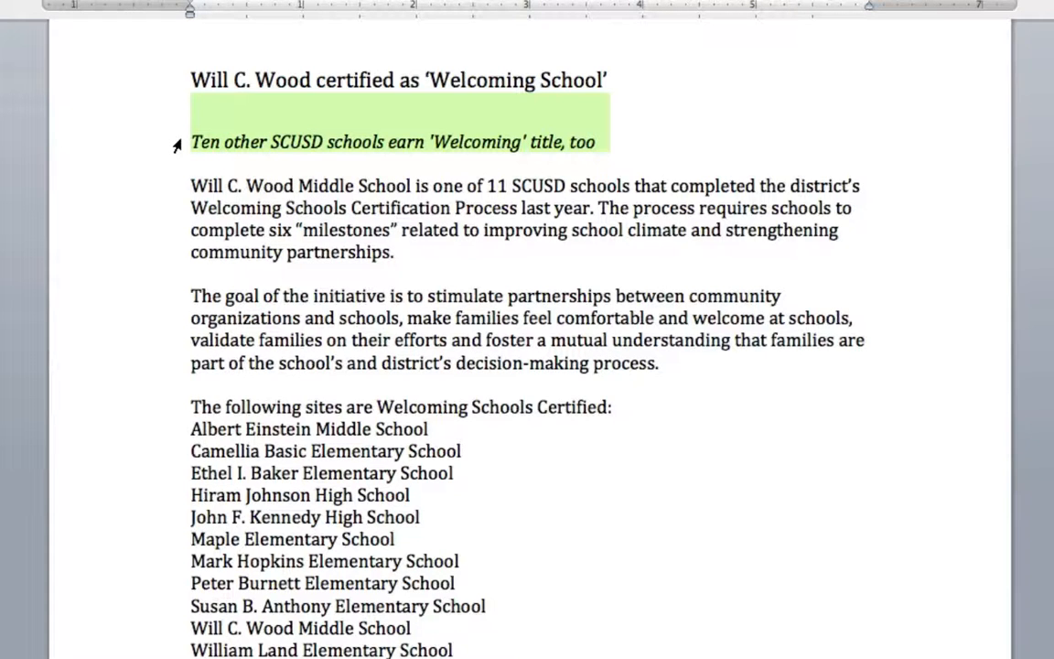
{"action": "key", "text": "super+Tab"}
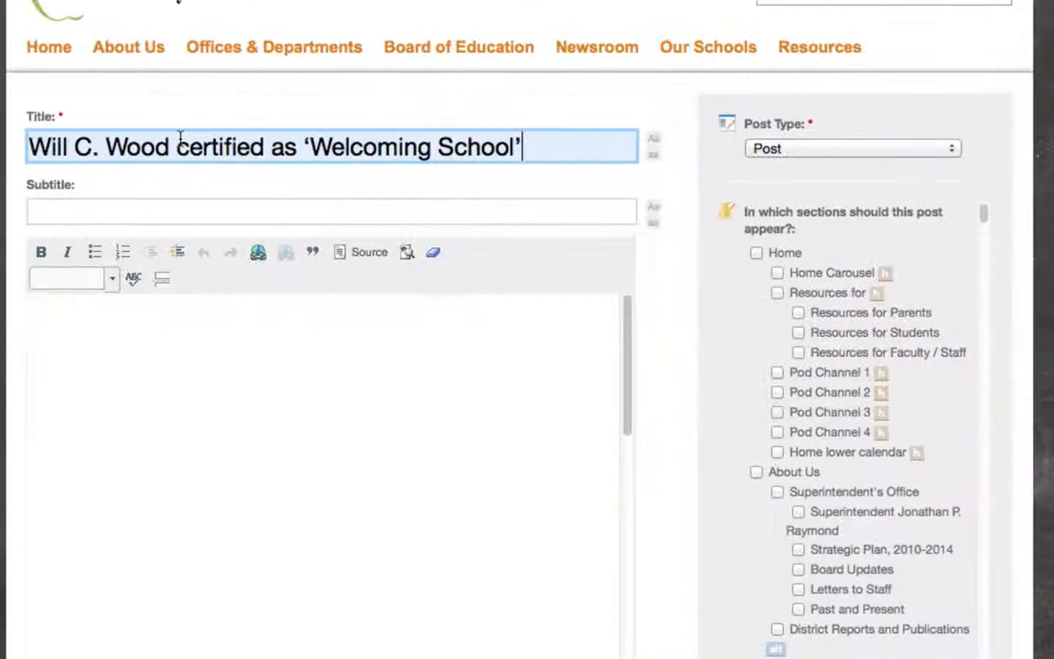
{"action": "left_click", "coordinate": [185, 209]}
{"action": "key", "text": "super+v"}
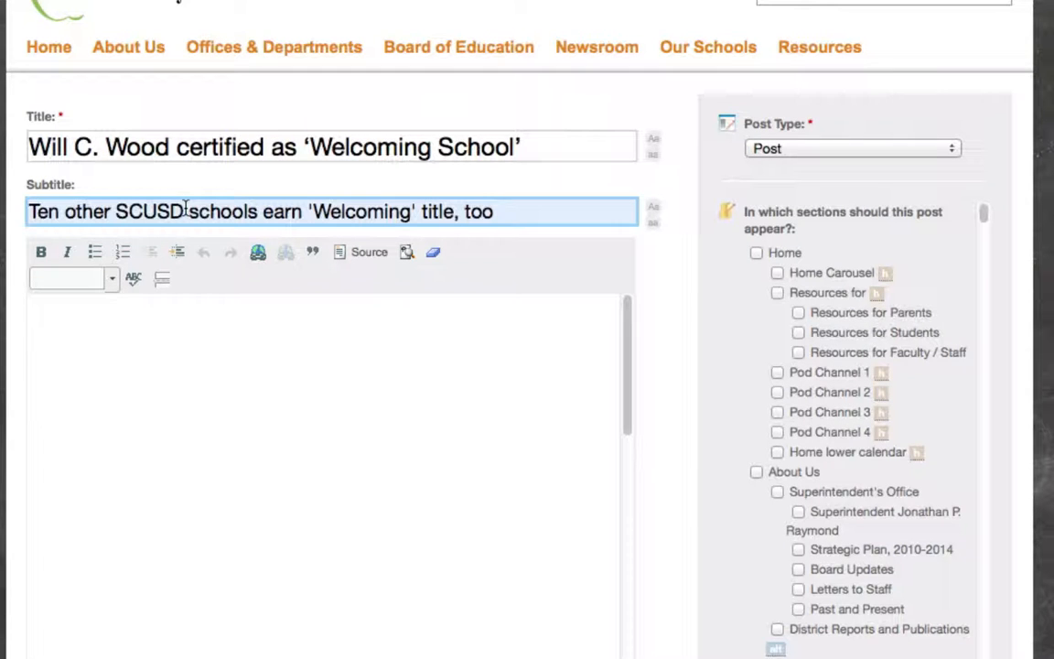
Copy the article text, from the first body paragraph through the list of schools, from the Word document into the post's body.
{"action": "key", "text": "super+Tab"}
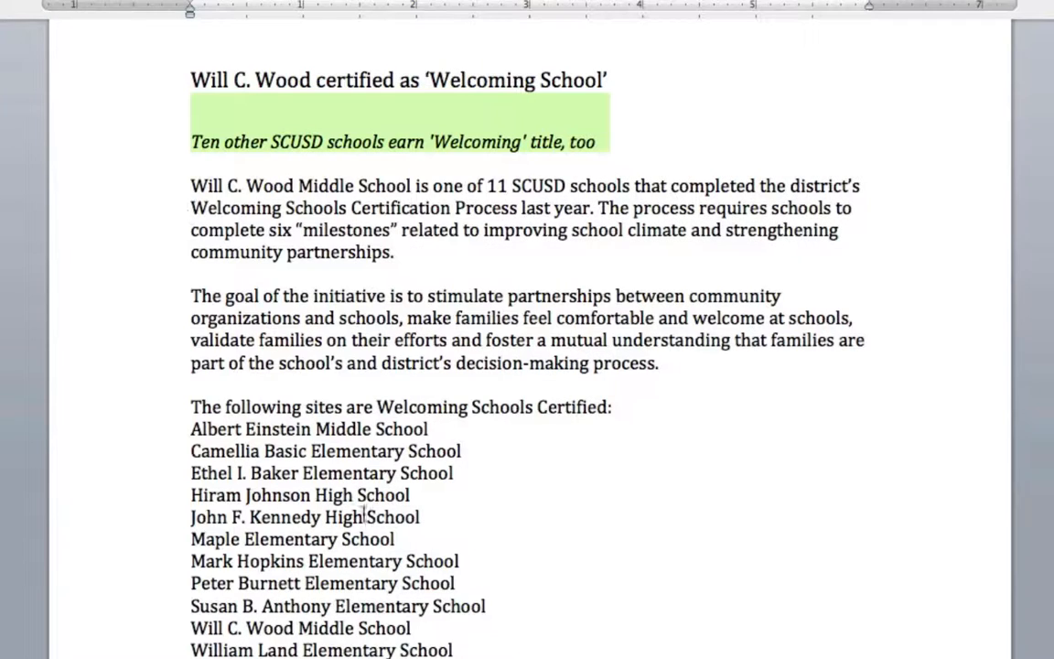
{"action": "left_click_drag", "start_coordinate": [459, 648], "coordinate": [184, 189]}
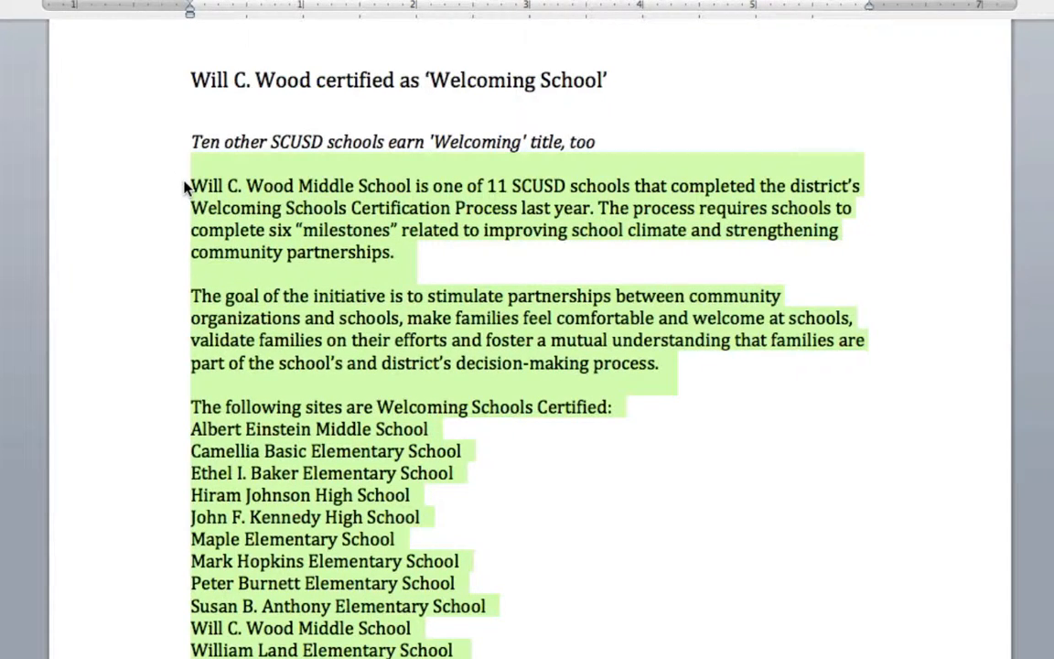
{"action": "key", "text": "super+Tab"}
{"action": "left_click", "coordinate": [201, 331]}
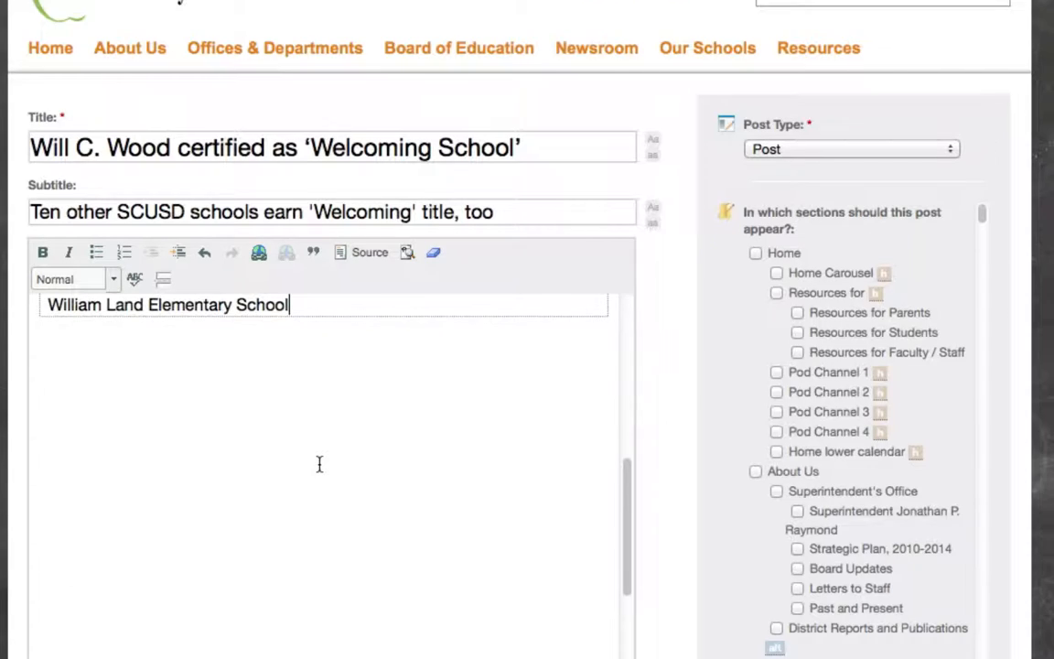
Split the body text into separate paragraphs before "The goal of the initiative" and before "The following sites are Welcoming Schools Certified:".
{"action": "scroll", "coordinate": [346, 468], "scroll_direction": "up", "scroll_amount": 10}
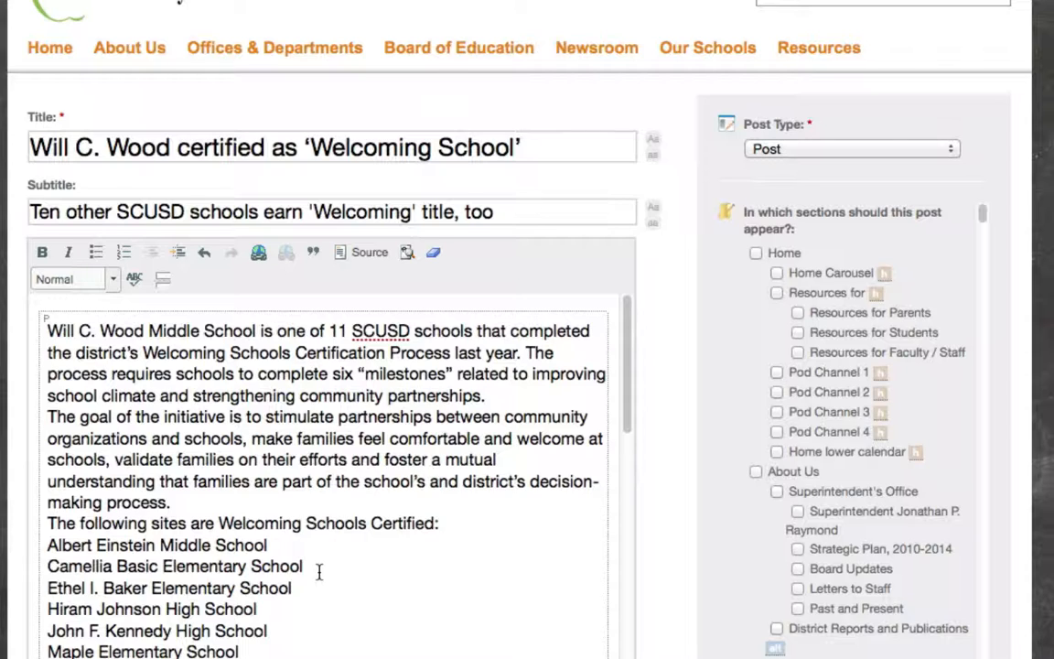
{"action": "left_click", "coordinate": [497, 396]}
{"action": "key", "text": "Return"}
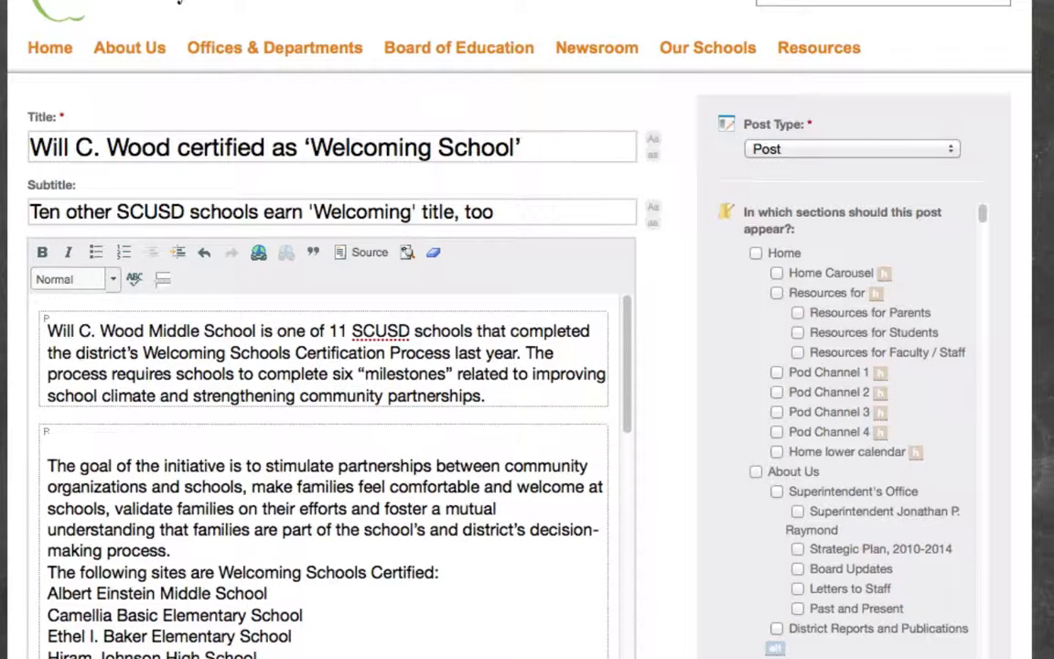
{"action": "key", "text": "BackSpace"}
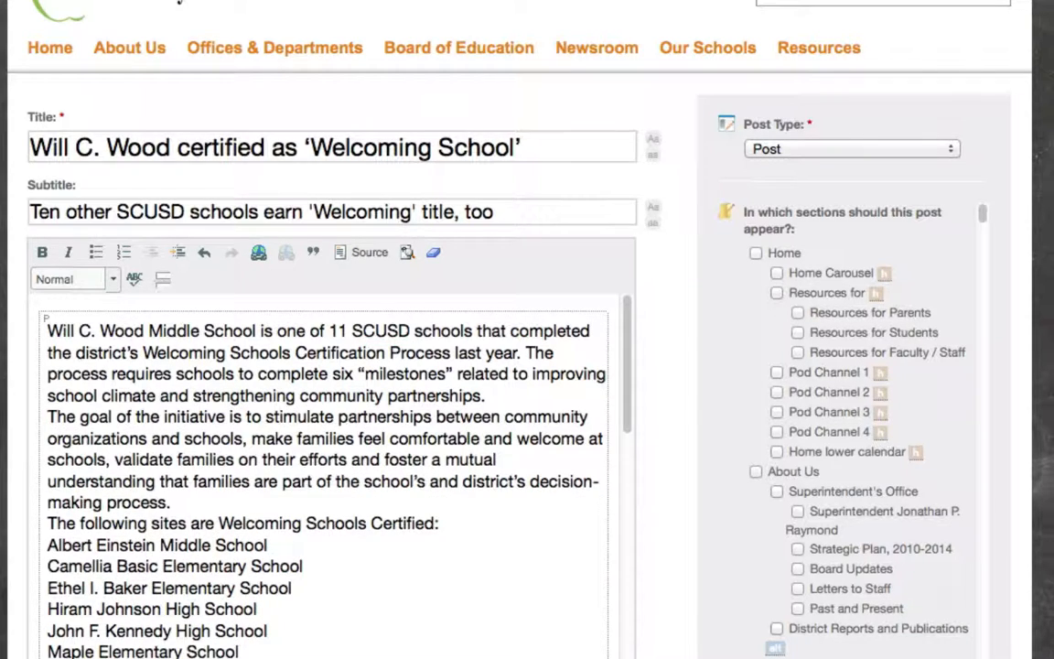
{"action": "key", "text": "Return"}
{"action": "key", "text": "Left"}
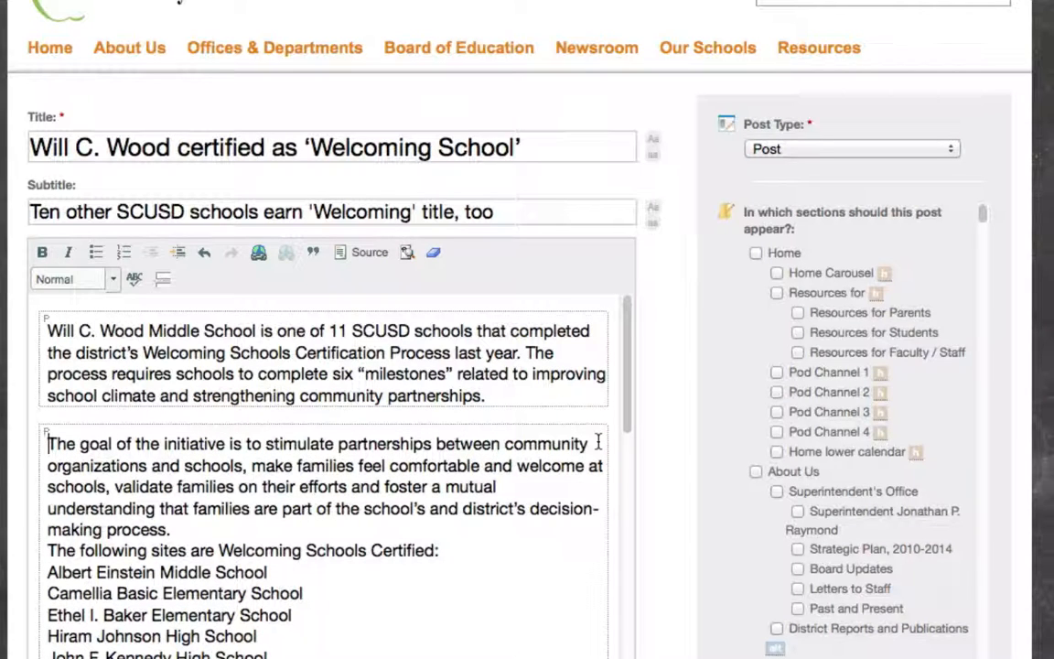
{"action": "left_click", "coordinate": [186, 529]}
{"action": "key", "text": "Return"}
{"action": "key", "text": "BackSpace"}
{"action": "key", "text": "Return"}
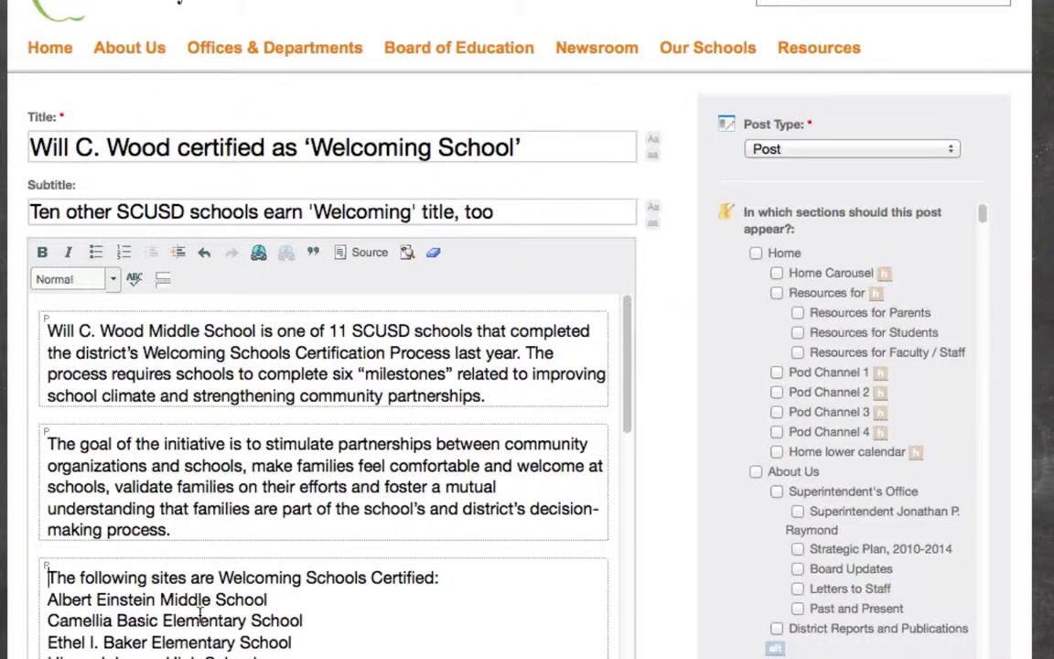
Format the school names from Albert Einstein Middle School to William Land Elementary School as a bulleted list.
{"action": "scroll", "coordinate": [200, 615], "scroll_direction": "down", "scroll_amount": 3}
{"action": "scroll", "coordinate": [200, 615], "scroll_direction": "down", "scroll_amount": 1}
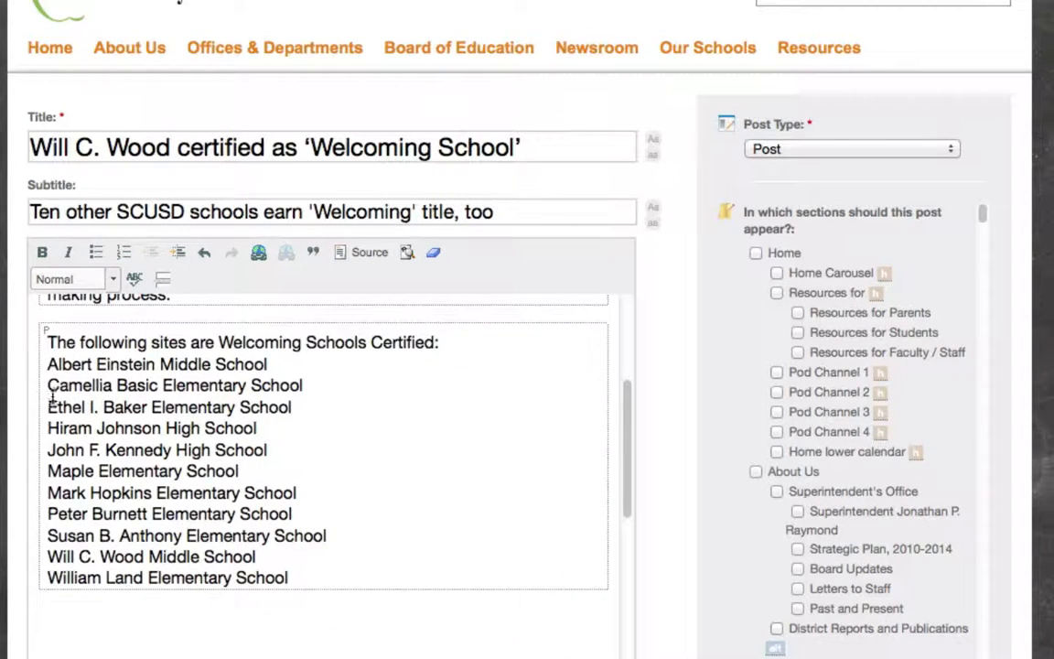
{"action": "left_click_drag", "start_coordinate": [48, 365], "coordinate": [312, 578]}
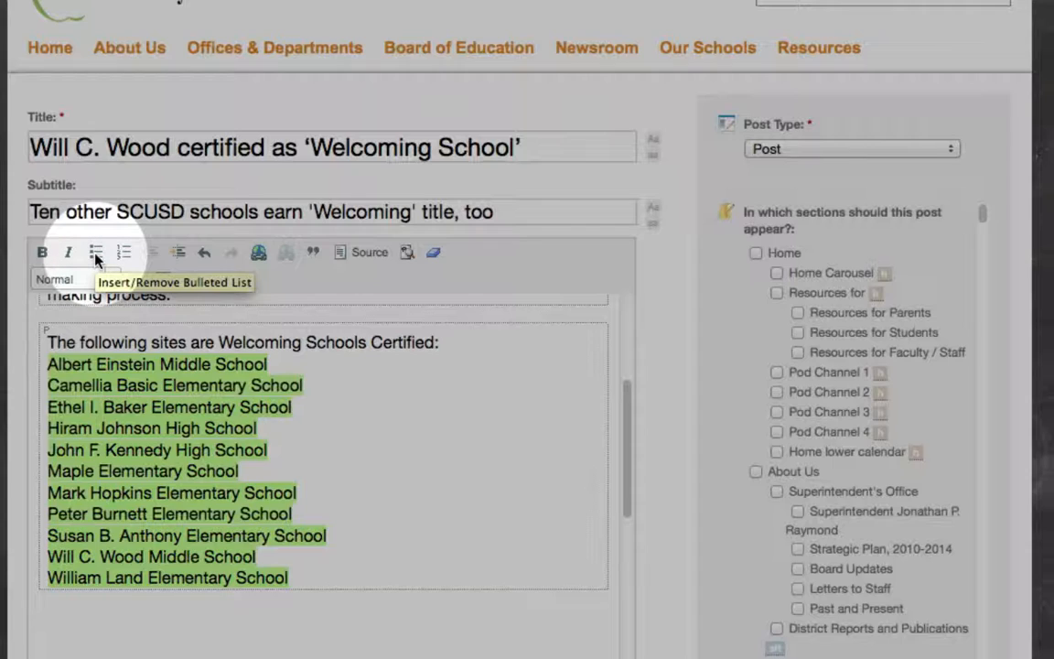
{"action": "left_click", "coordinate": [96, 254]}
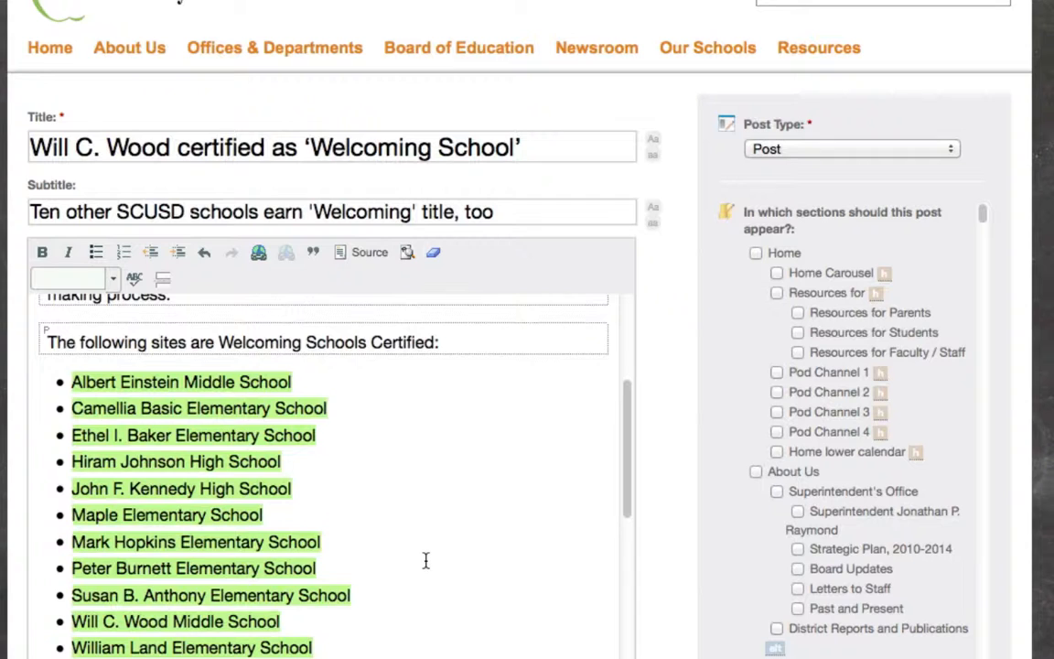
{"action": "left_click", "coordinate": [426, 560]}
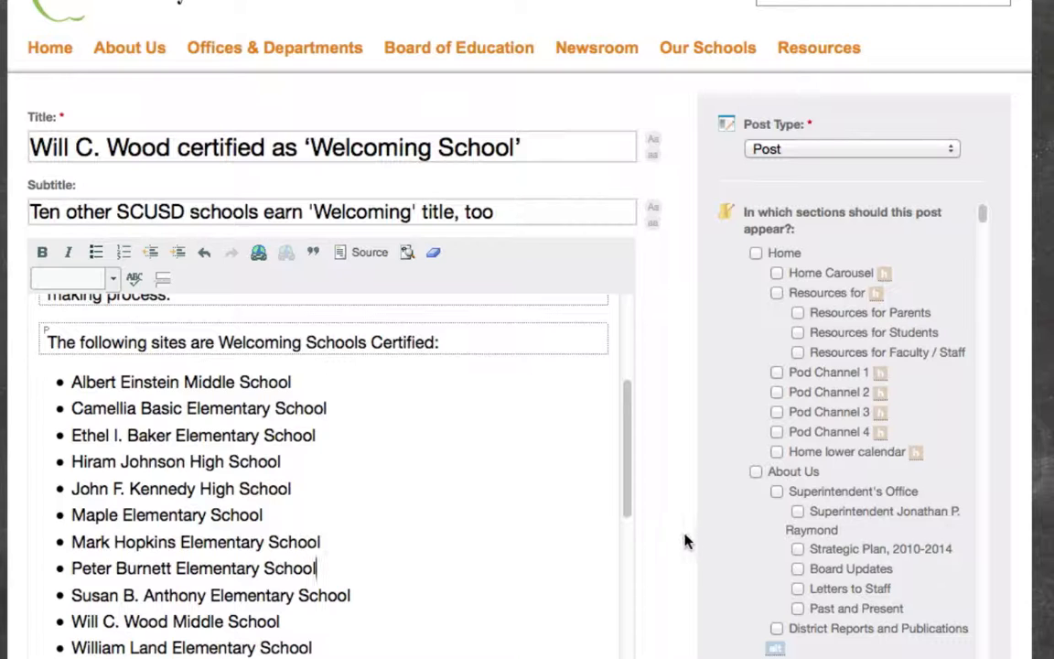
Choose Communications Department under Newsroom as the section where the post appears.
{"action": "scroll", "coordinate": [685, 541], "scroll_direction": "down", "scroll_amount": 3}
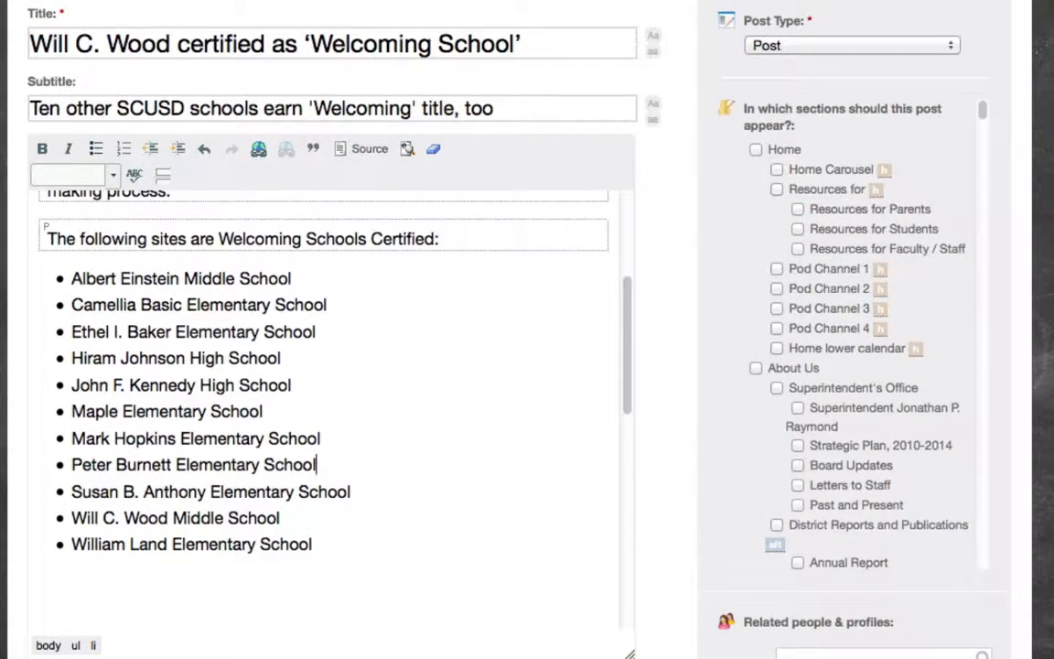
{"action": "scroll", "coordinate": [668, 329], "scroll_direction": "up", "scroll_amount": 1}
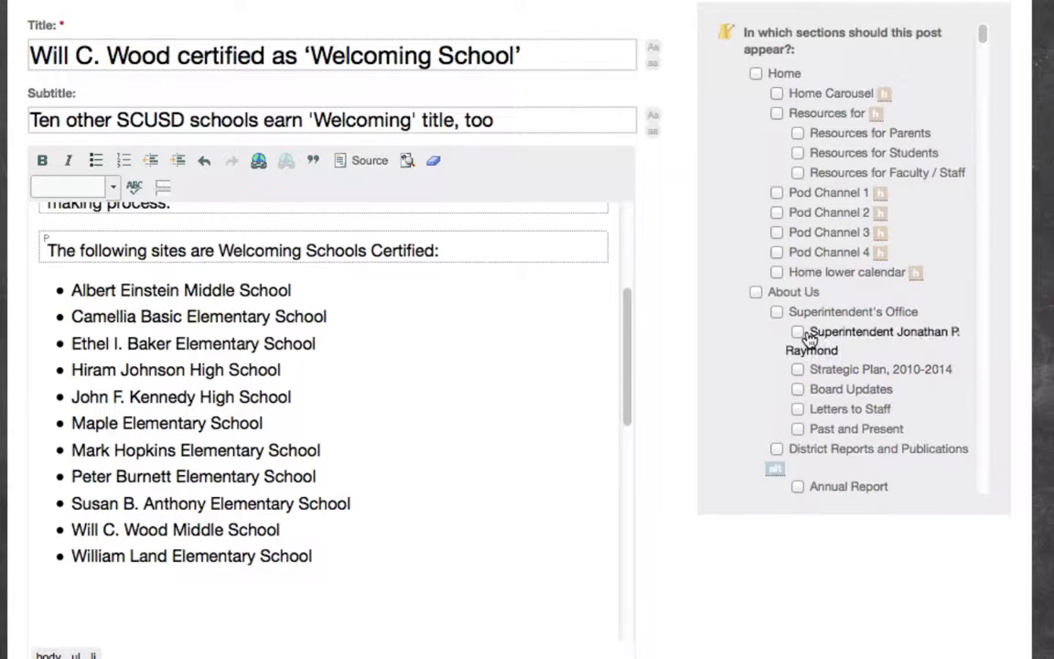
{"action": "scroll", "coordinate": [810, 339], "scroll_direction": "down", "scroll_amount": 10}
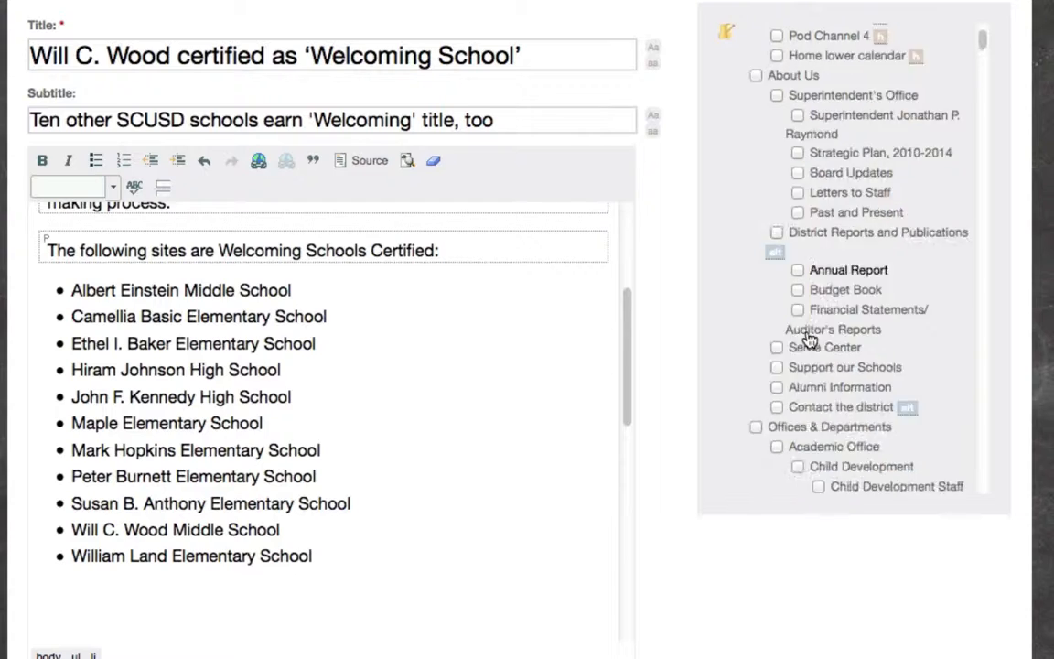
{"action": "scroll", "coordinate": [807, 339], "scroll_direction": "down", "scroll_amount": 15}
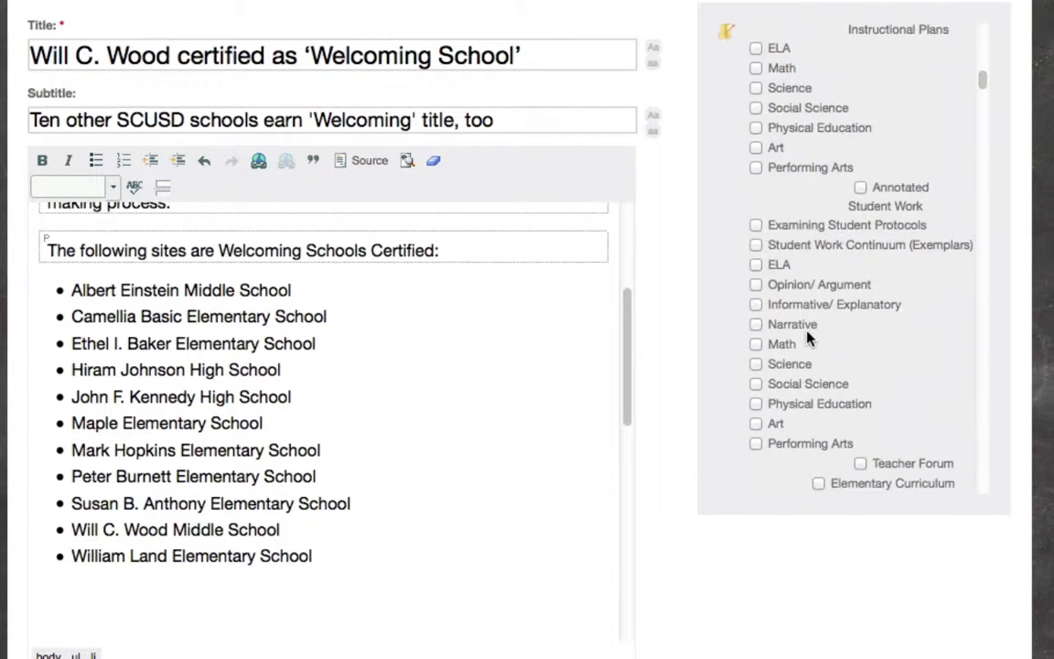
{"action": "scroll", "coordinate": [807, 338], "scroll_direction": "down", "scroll_amount": 15}
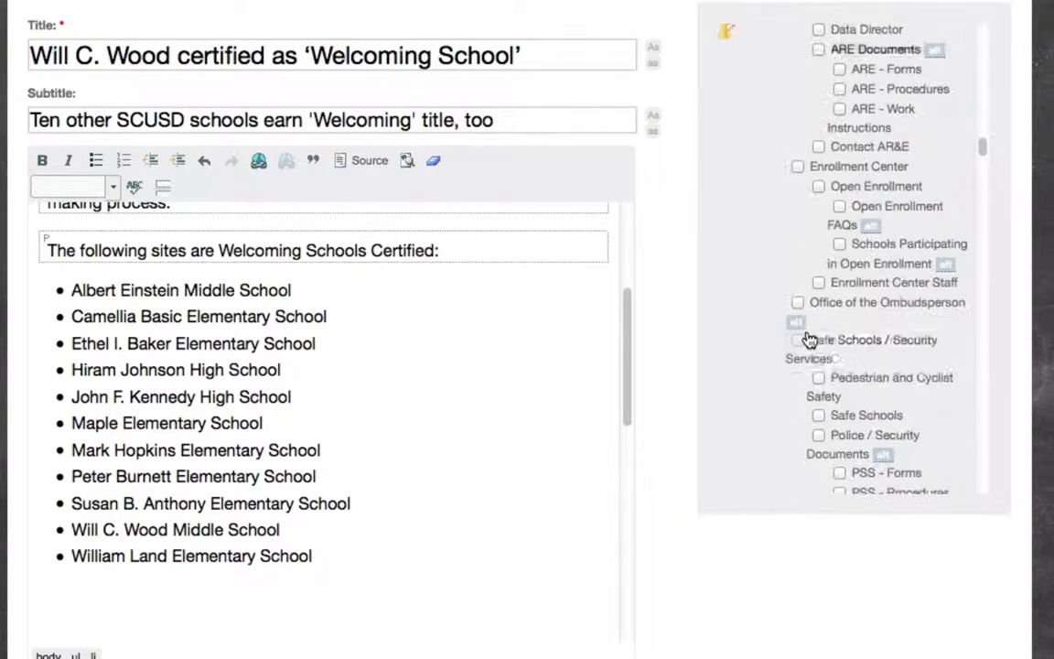
{"action": "scroll", "coordinate": [807, 339], "scroll_direction": "down", "scroll_amount": 20}
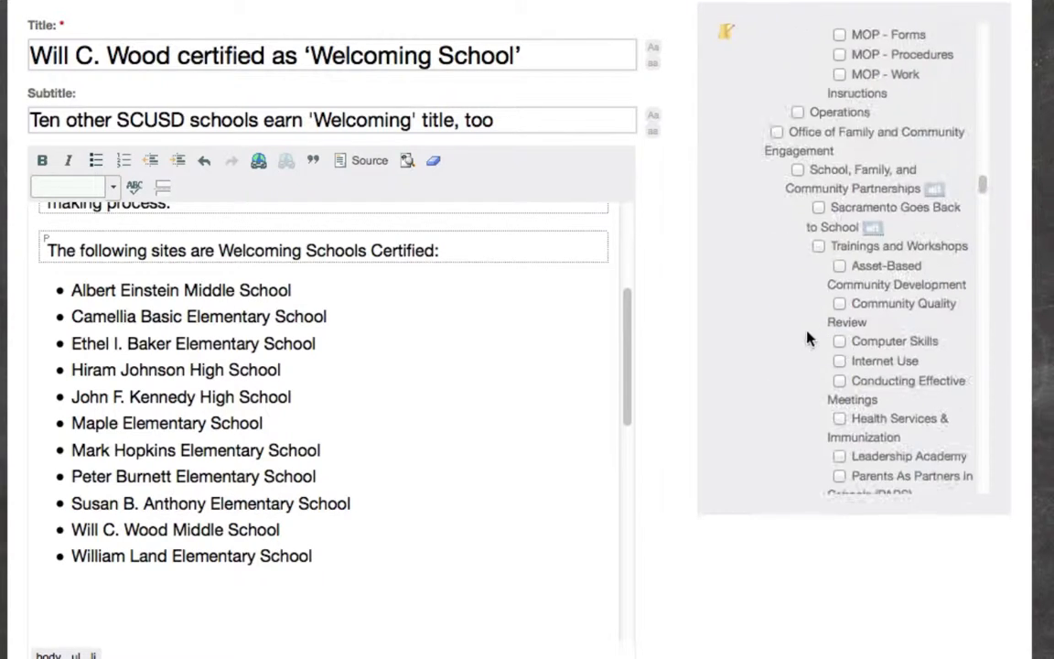
{"action": "scroll", "coordinate": [807, 339], "scroll_direction": "down", "scroll_amount": 20}
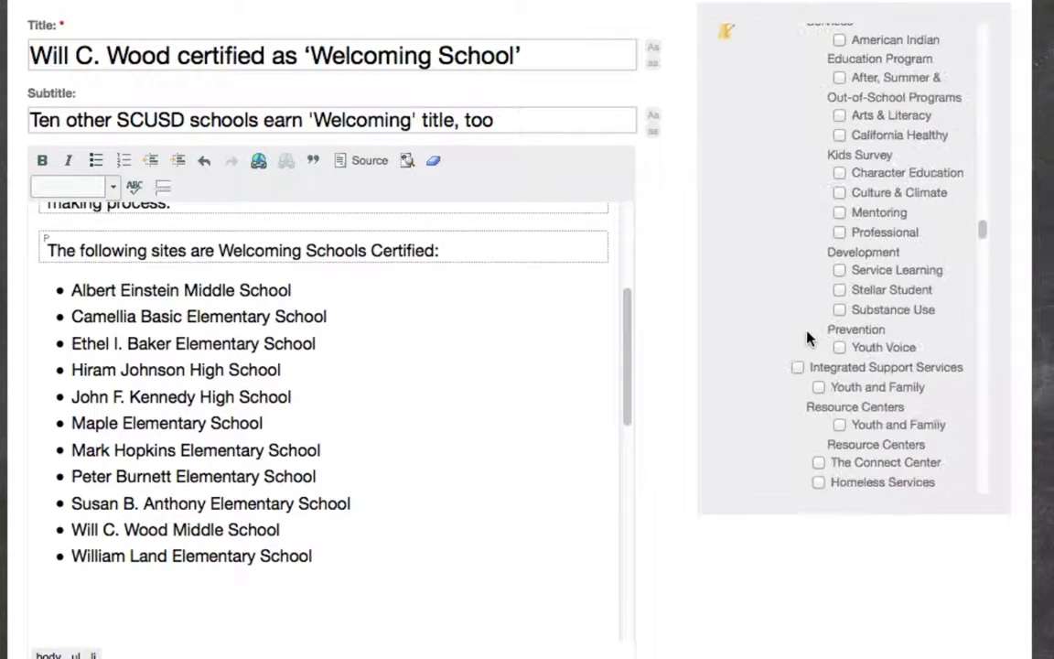
{"action": "scroll", "coordinate": [807, 339], "scroll_direction": "down", "scroll_amount": 20}
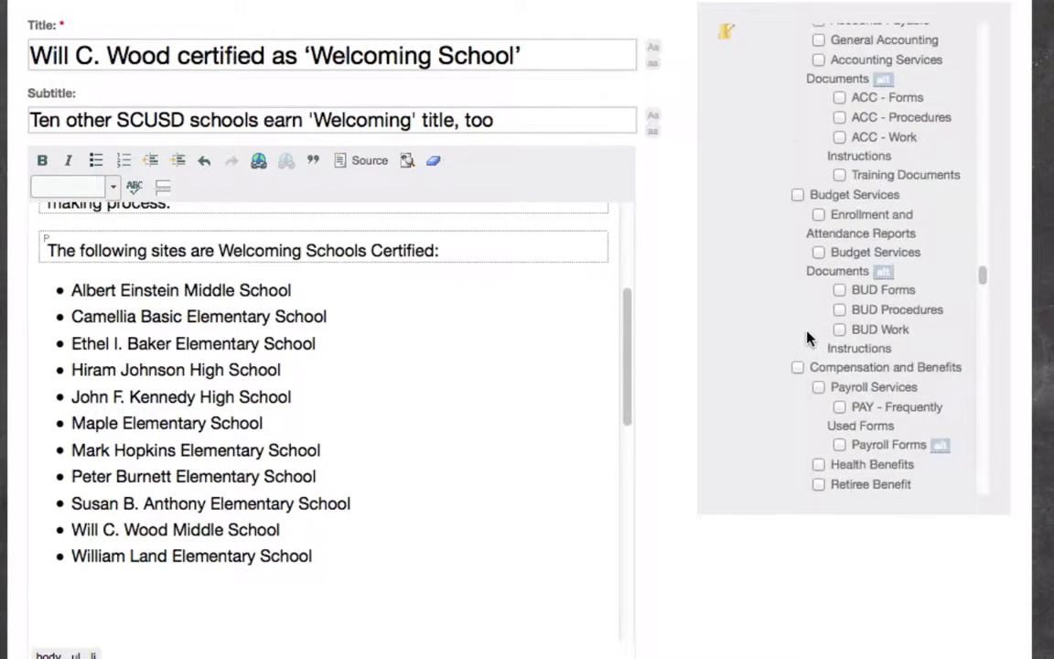
{"action": "scroll", "coordinate": [809, 340], "scroll_direction": "down", "scroll_amount": 20}
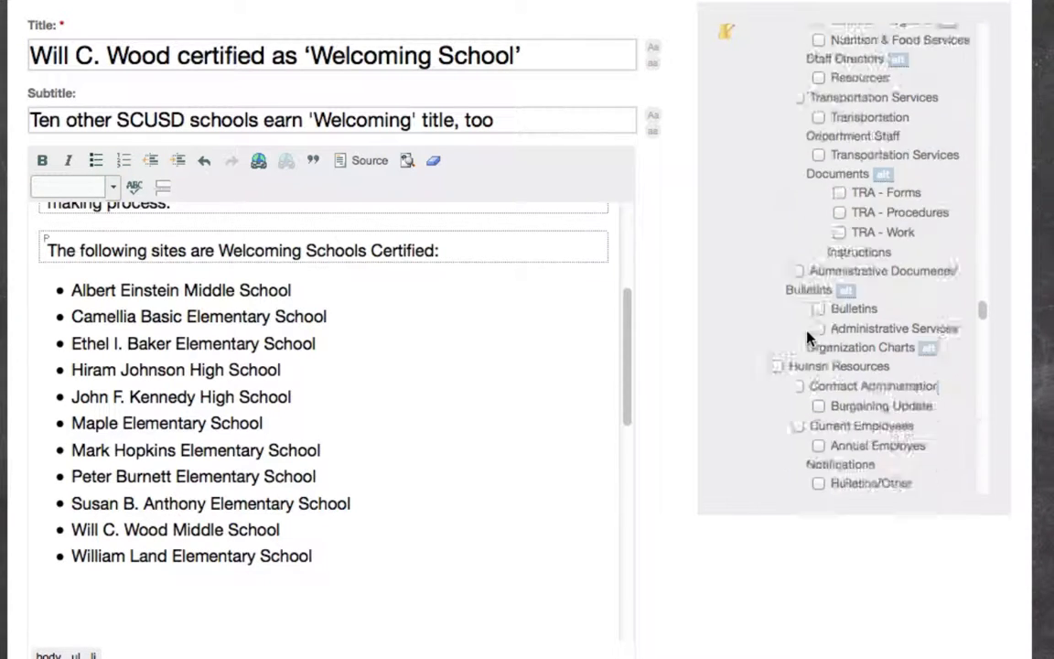
{"action": "scroll", "coordinate": [810, 340], "scroll_direction": "down", "scroll_amount": 15}
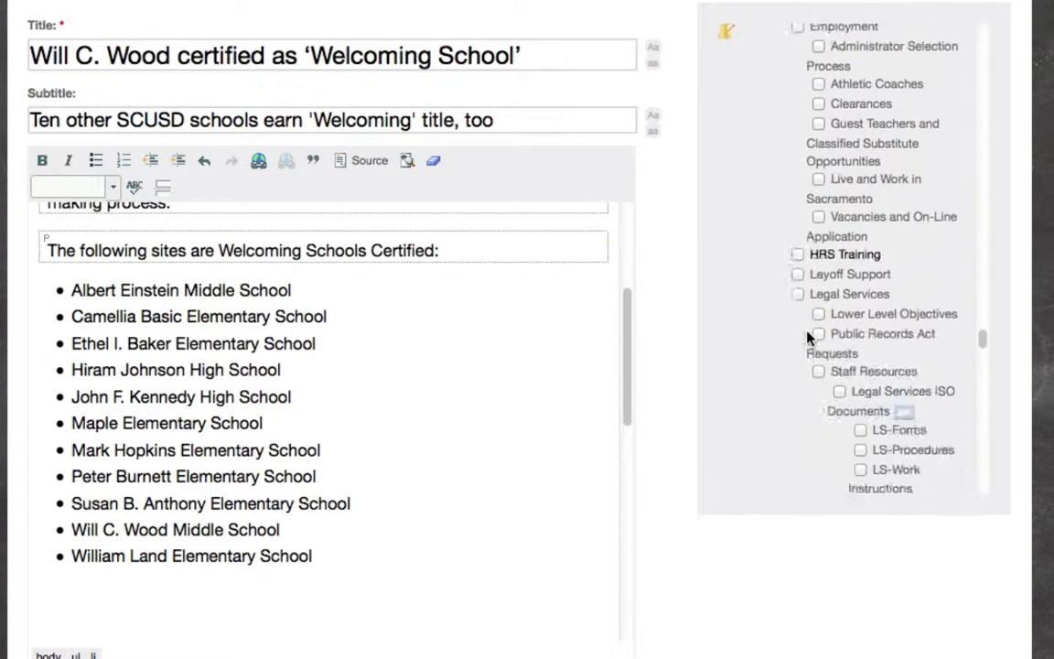
{"action": "scroll", "coordinate": [810, 341], "scroll_direction": "down", "scroll_amount": 10}
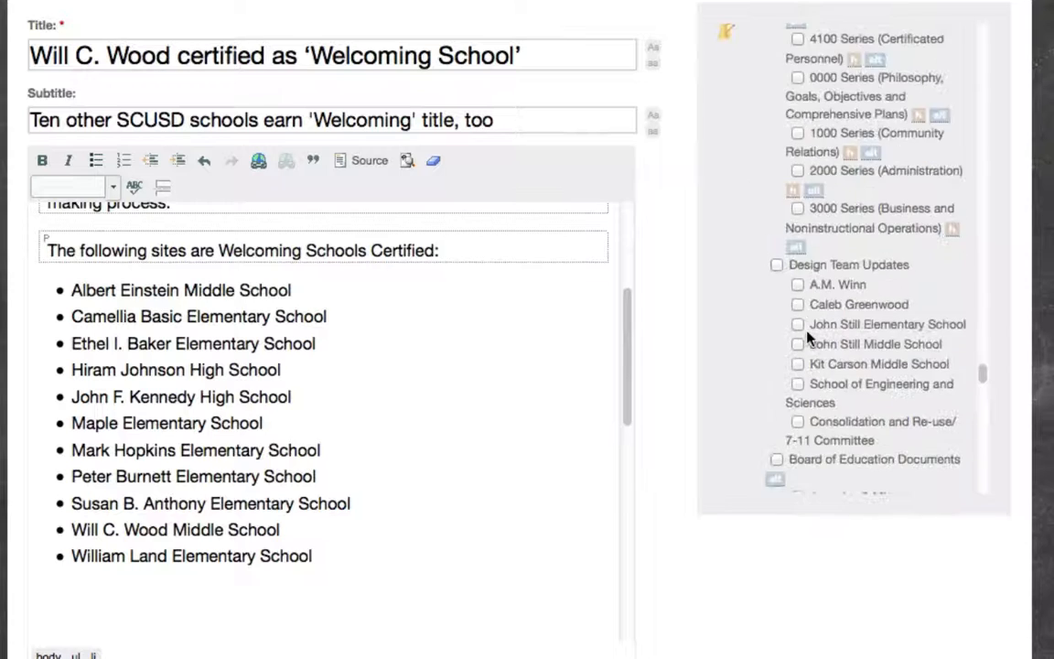
{"action": "scroll", "coordinate": [811, 341], "scroll_direction": "down", "scroll_amount": 3}
{"action": "scroll", "coordinate": [810, 340], "scroll_direction": "down", "scroll_amount": 15}
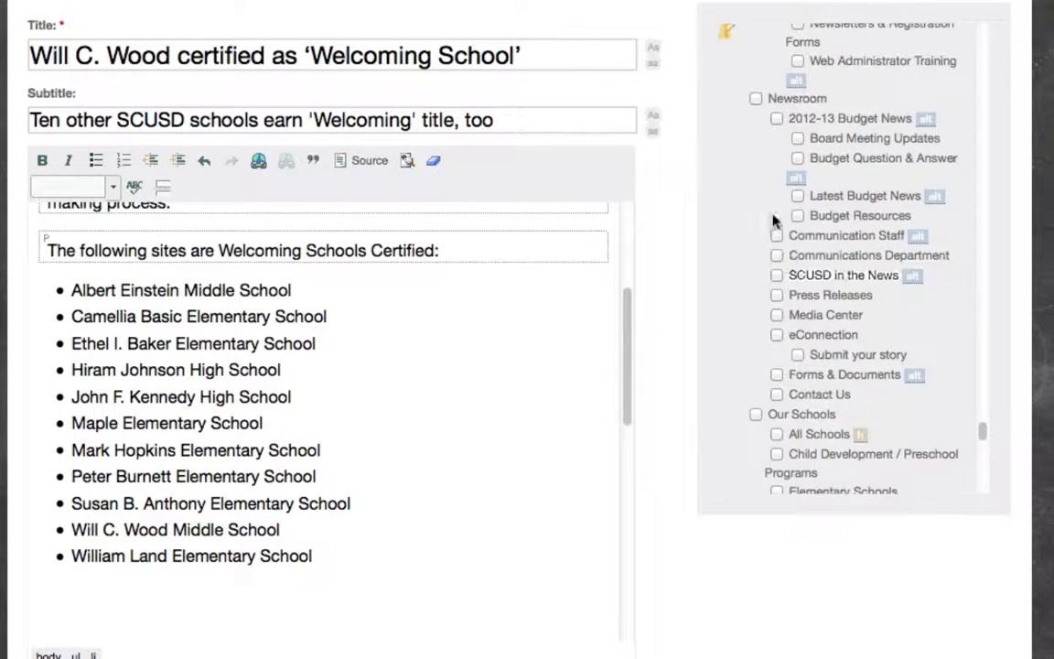
{"action": "left_click", "coordinate": [777, 256]}
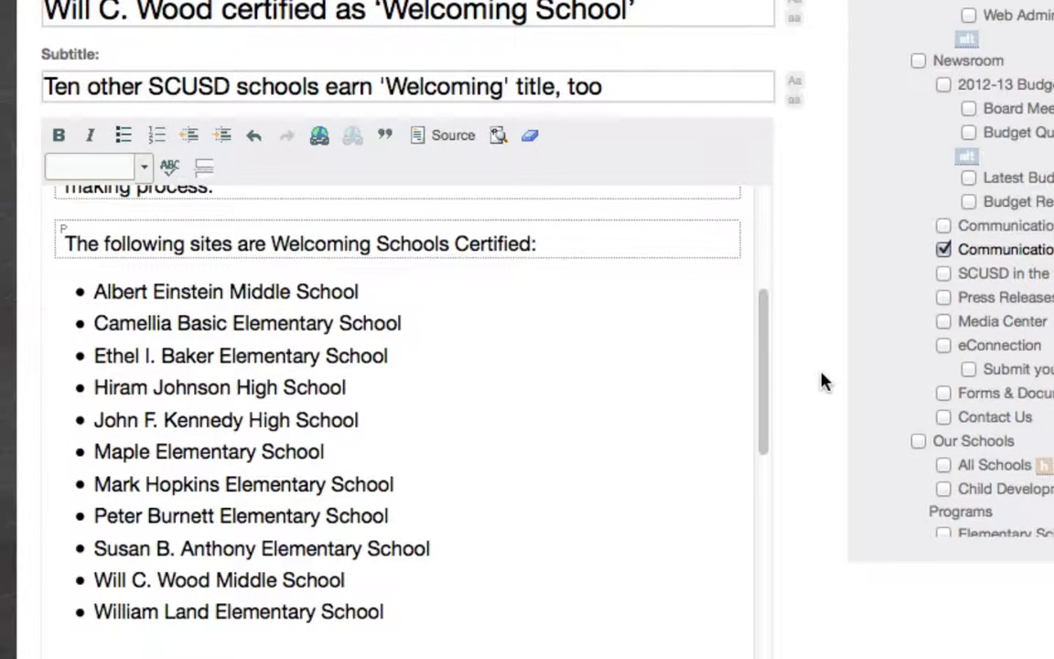
Upload will_c._wood.jpeg from the Sample Documents folder inside Web Tutorials as the post's main image.
{"action": "scroll", "coordinate": [822, 383], "scroll_direction": "down", "scroll_amount": 8}
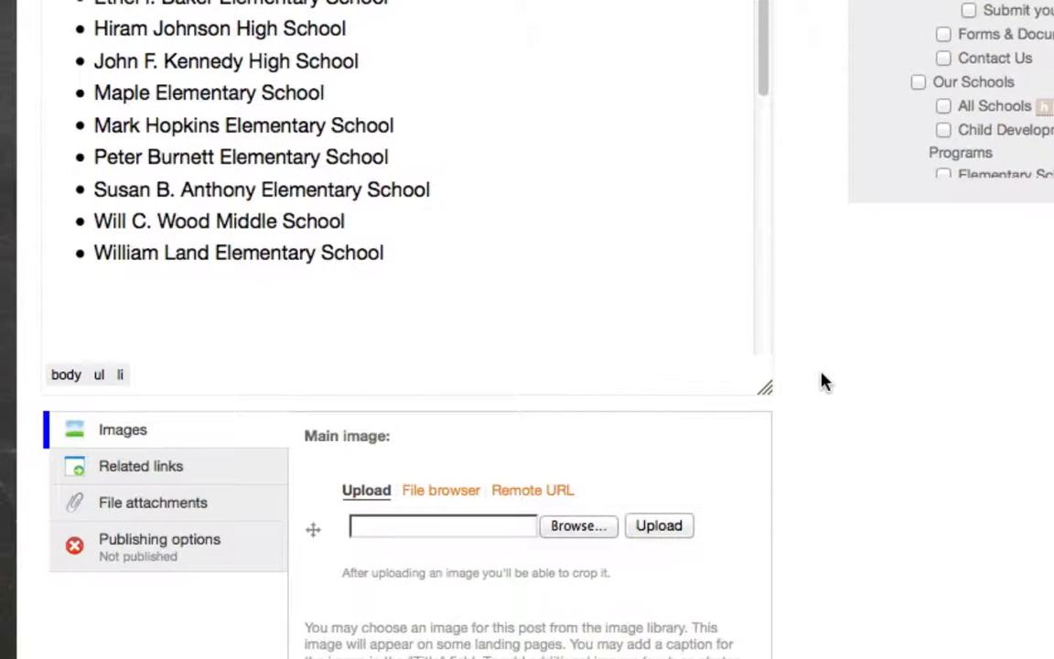
{"action": "scroll", "coordinate": [822, 382], "scroll_direction": "down", "scroll_amount": 2}
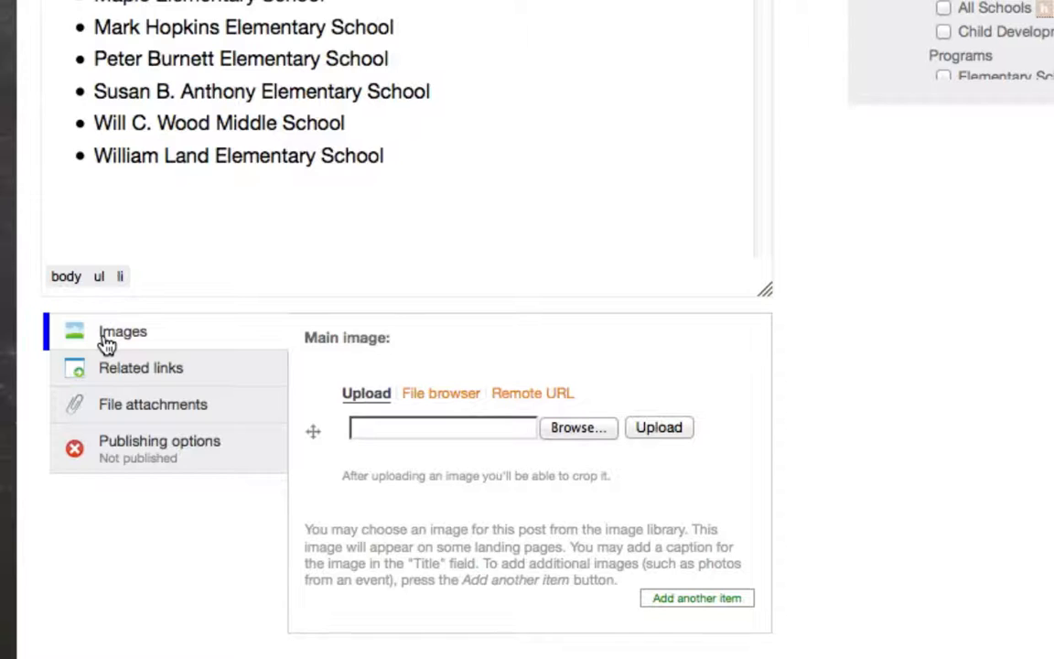
{"action": "left_click", "coordinate": [575, 428]}
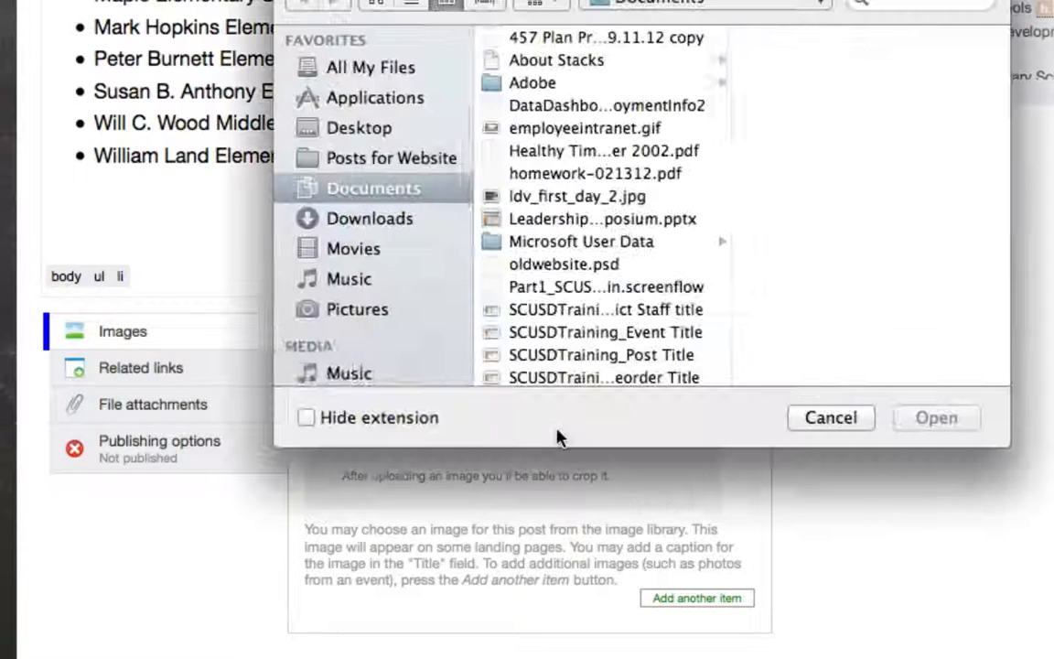
{"action": "left_click", "coordinate": [389, 161]}
{"action": "left_click", "coordinate": [522, 153]}
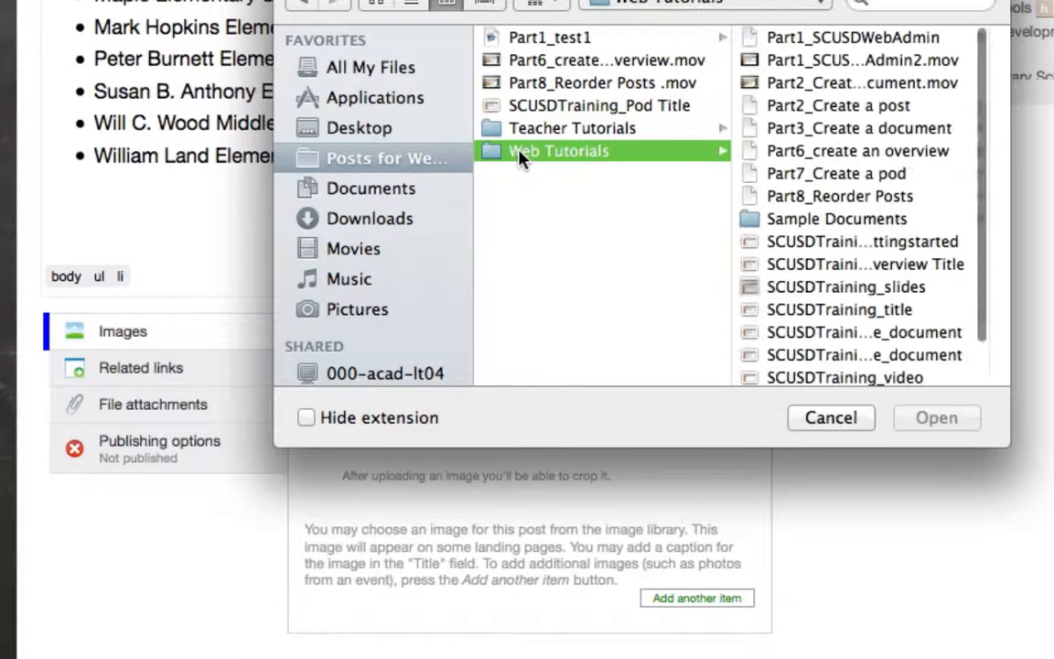
{"action": "left_click", "coordinate": [773, 219]}
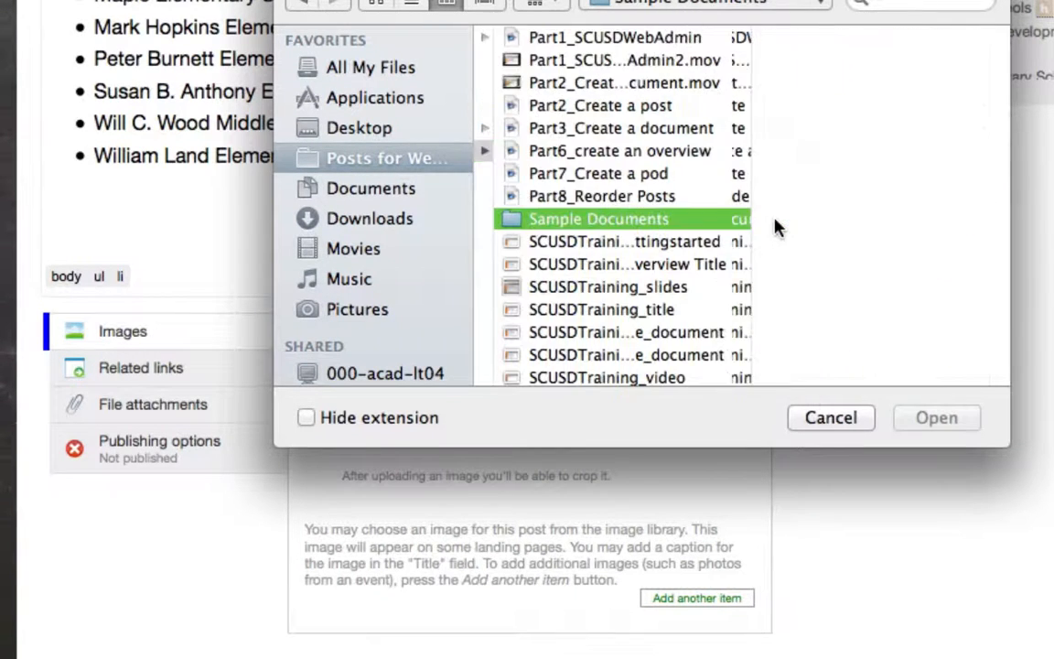
{"action": "left_click", "coordinate": [796, 81]}
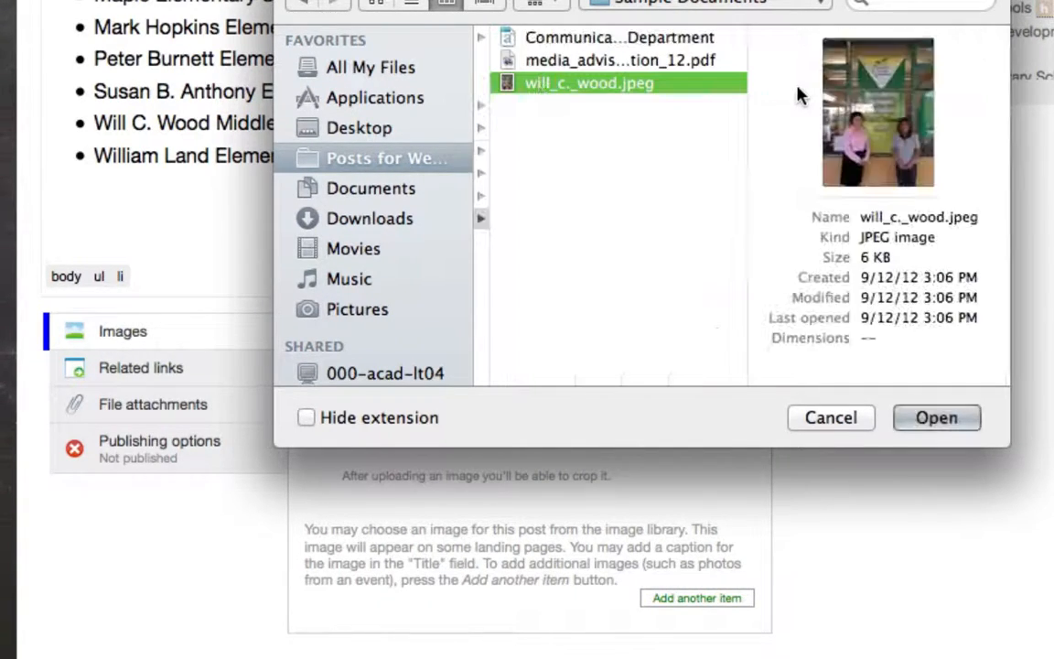
{"action": "left_click", "coordinate": [904, 424]}
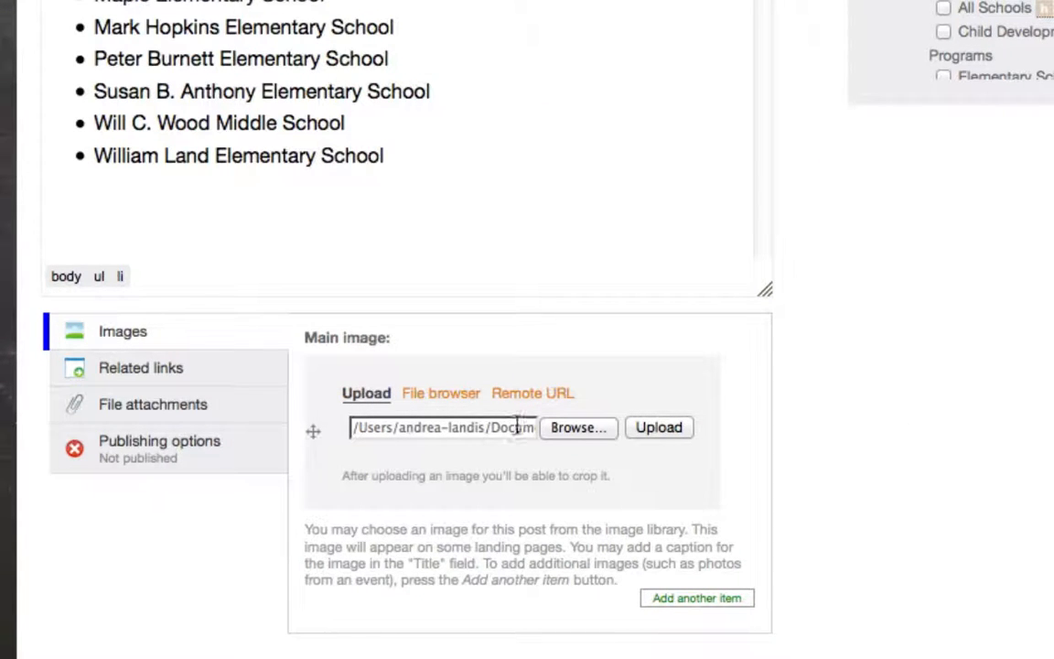
{"action": "left_click", "coordinate": [651, 430]}
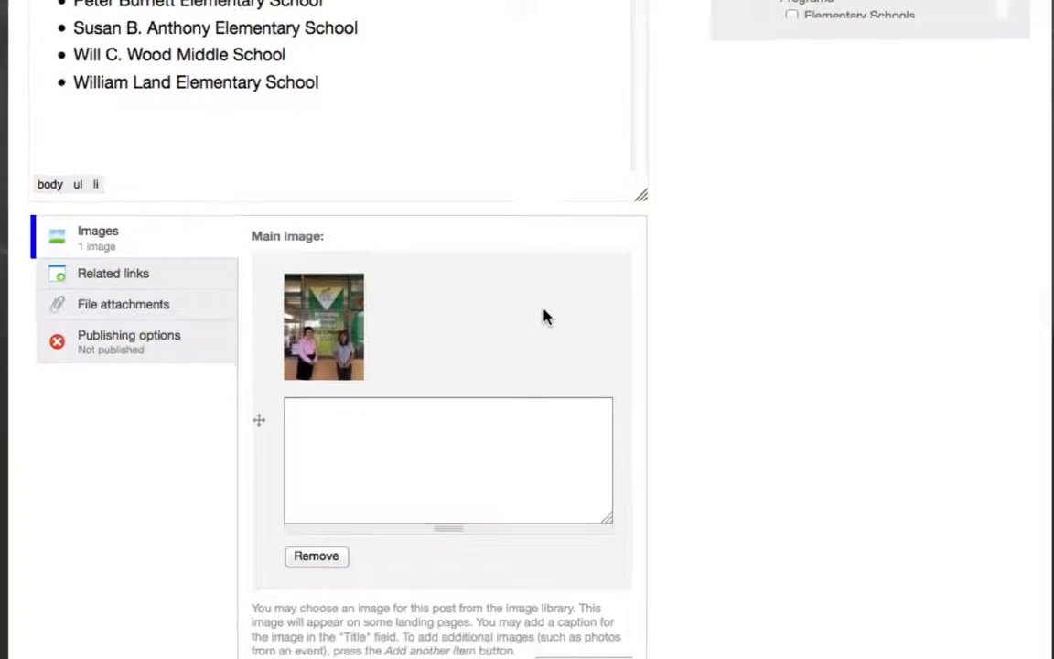
Save the new post, leaving the image caption and the message to the site administrator empty.
{"action": "scroll", "coordinate": [544, 317], "scroll_direction": "down", "scroll_amount": 4}
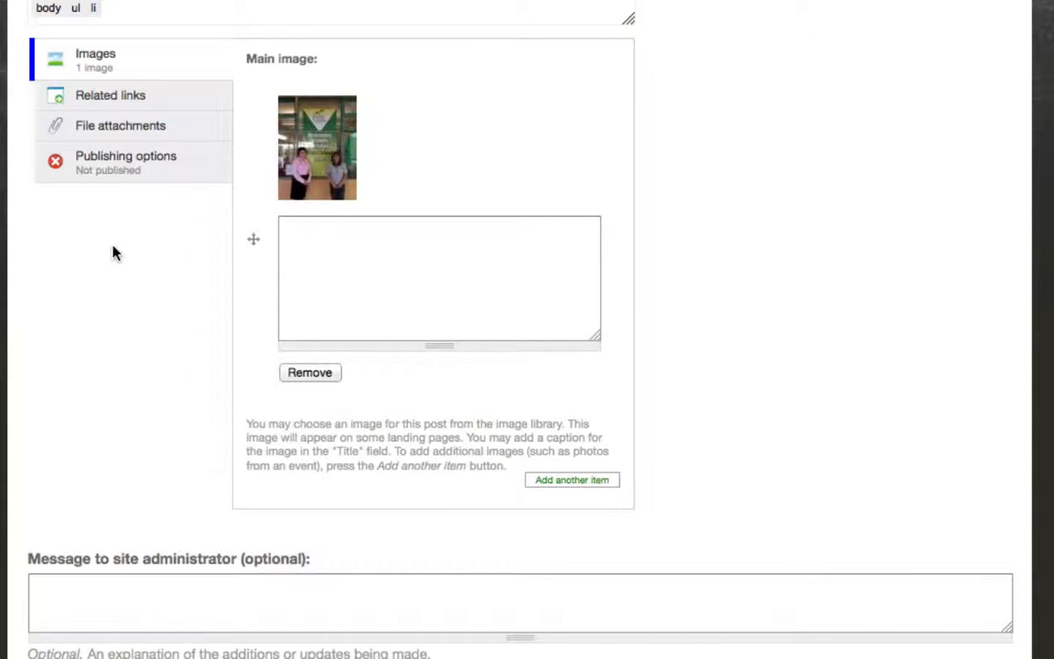
{"action": "scroll", "coordinate": [115, 253], "scroll_direction": "down", "scroll_amount": 1}
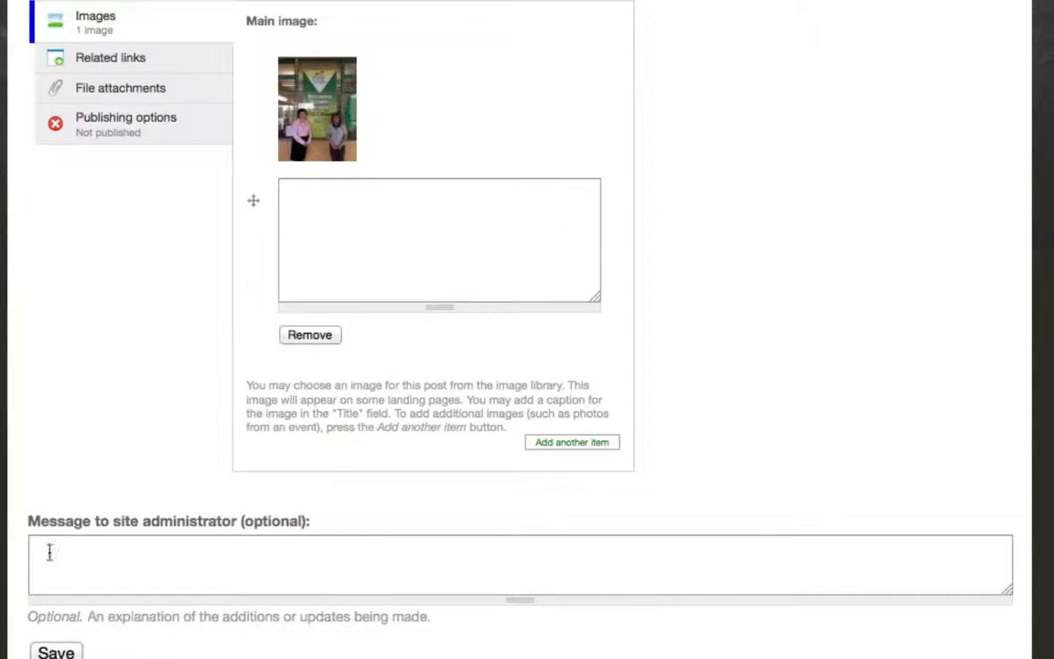
{"action": "left_click", "coordinate": [56, 652]}
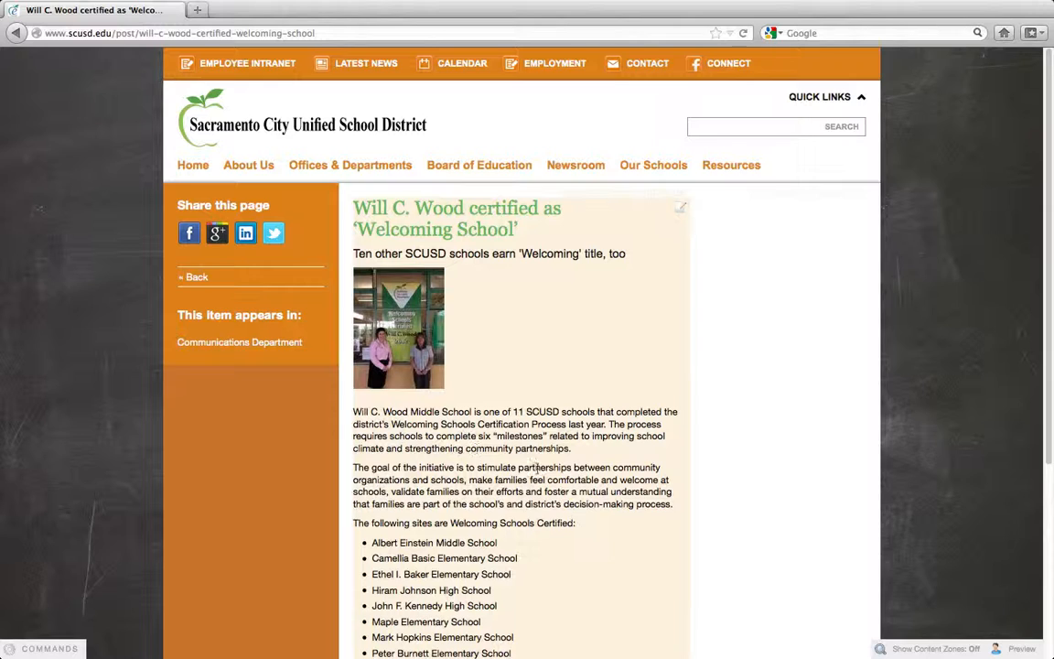
Review the saved post's layout, then examine how it is listed on the Communications Department page.
{"action": "scroll", "coordinate": [540, 465], "scroll_direction": "down", "scroll_amount": 5}
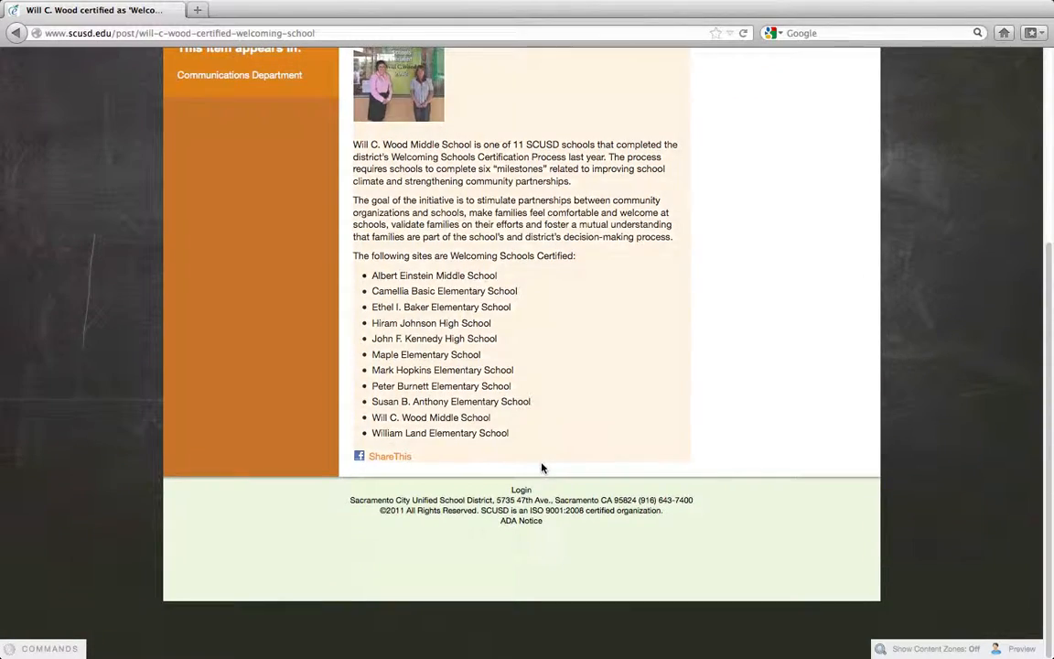
{"action": "scroll", "coordinate": [541, 468], "scroll_direction": "up", "scroll_amount": 4}
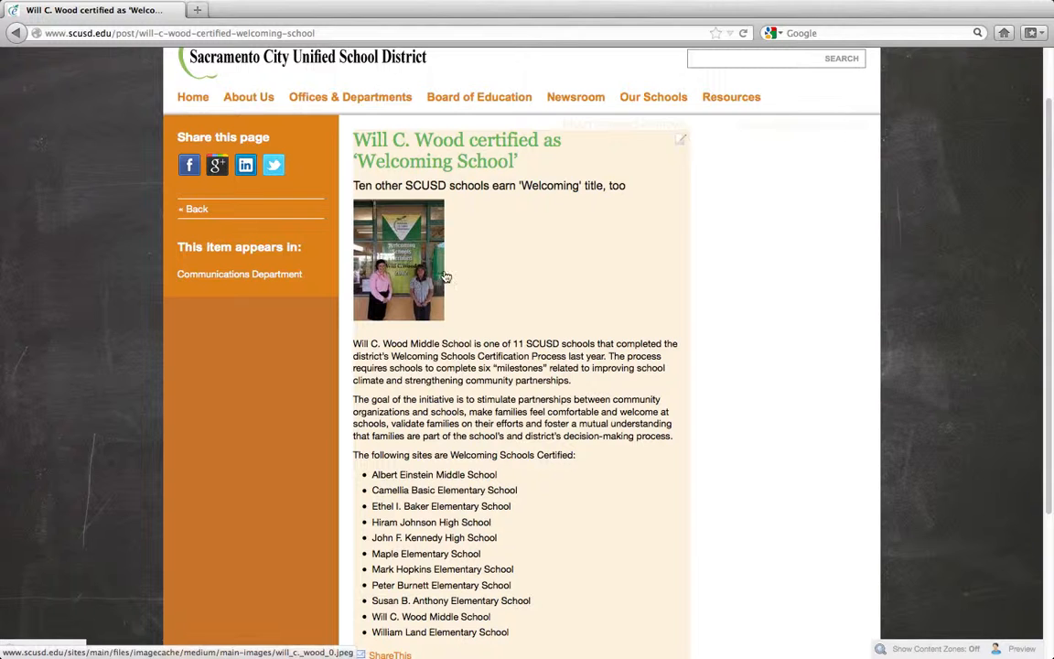
{"action": "scroll", "coordinate": [449, 435], "scroll_direction": "down", "scroll_amount": 2}
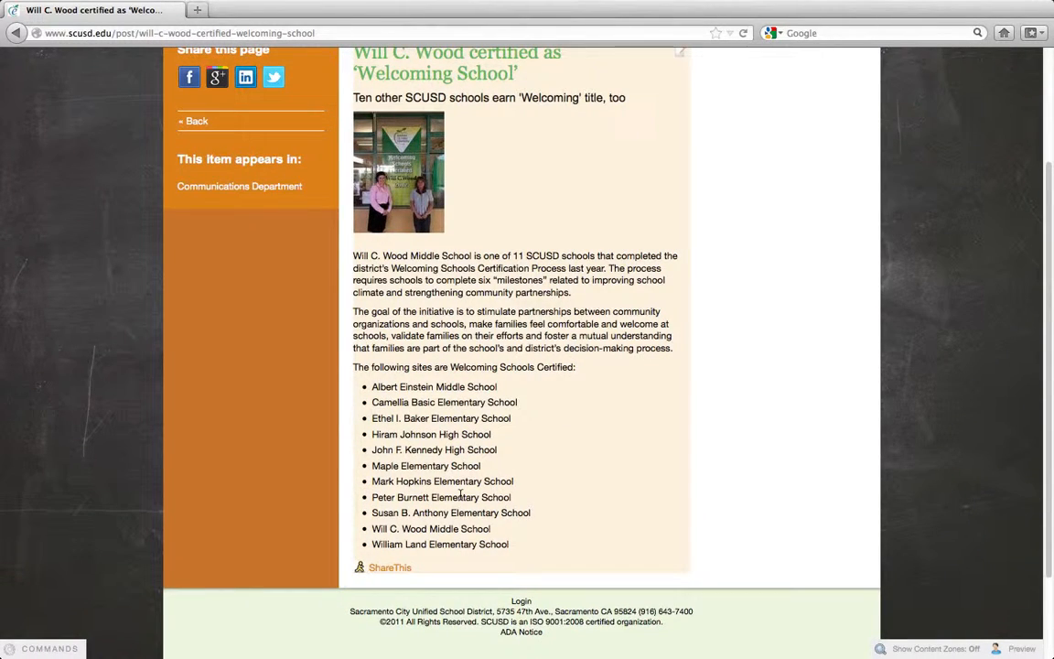
{"action": "scroll", "coordinate": [460, 495], "scroll_direction": "up", "scroll_amount": 1}
{"action": "scroll", "coordinate": [449, 412], "scroll_direction": "down", "scroll_amount": 1}
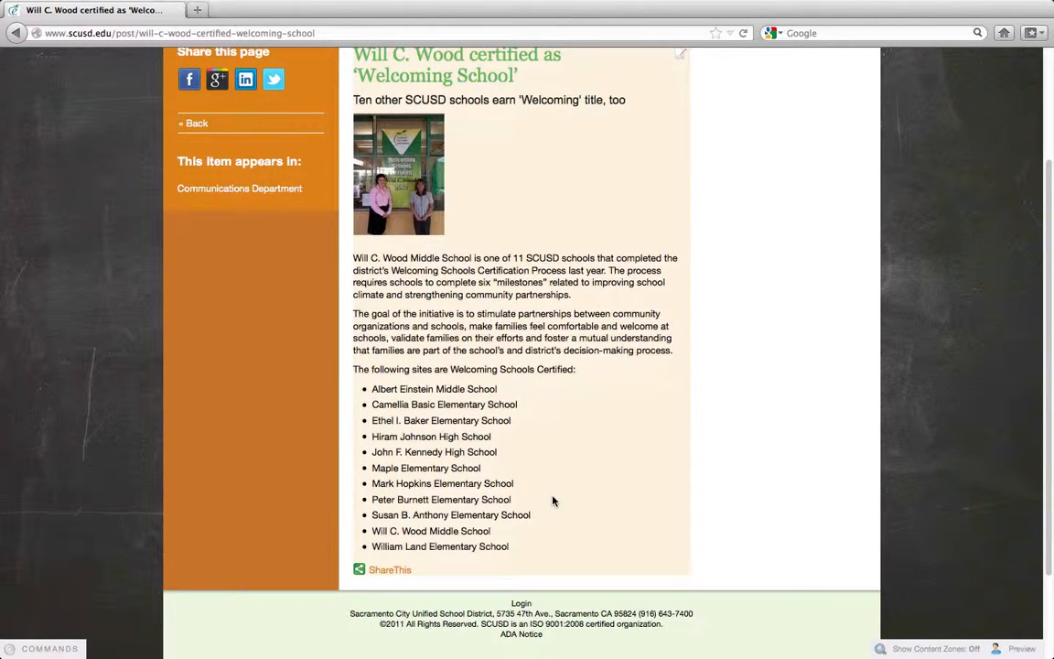
{"action": "scroll", "coordinate": [553, 501], "scroll_direction": "up", "scroll_amount": 3}
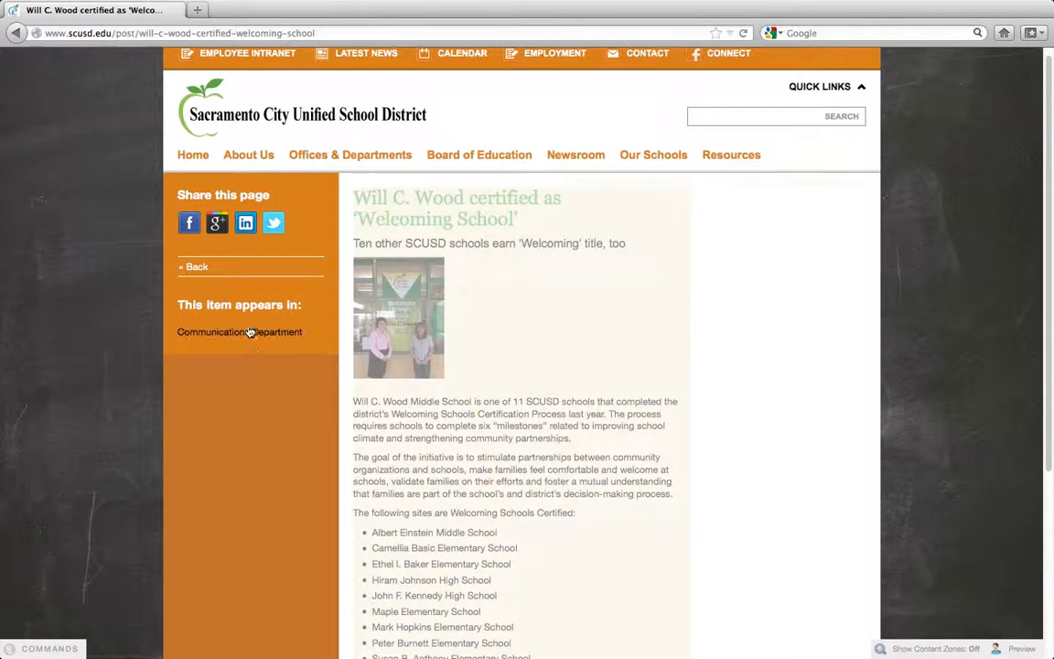
{"action": "left_click", "coordinate": [204, 342]}
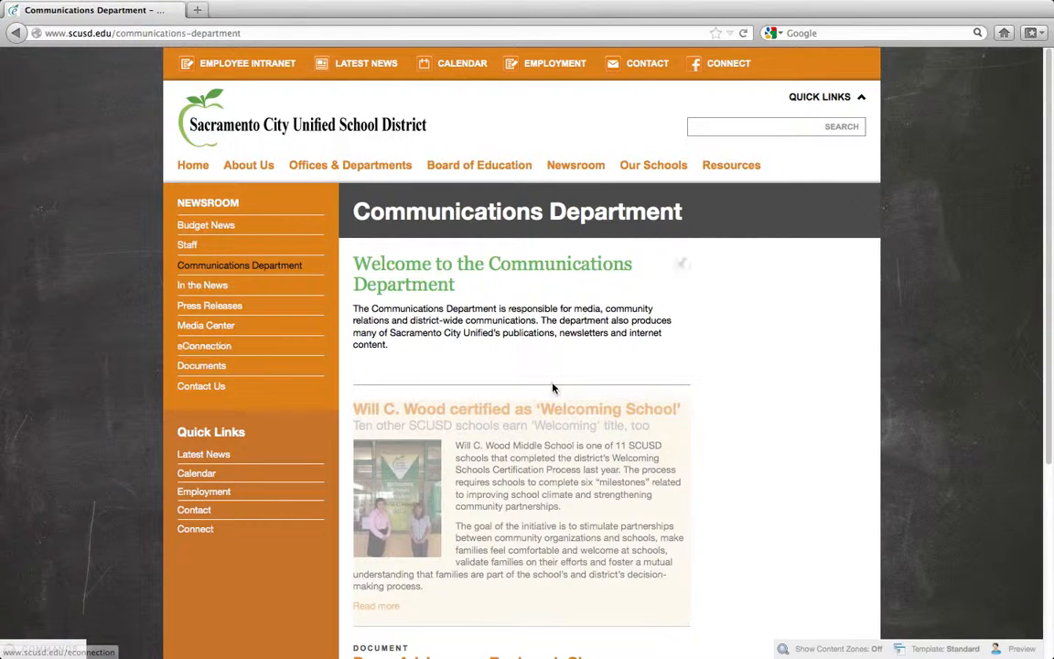
{"action": "scroll", "coordinate": [688, 434], "scroll_direction": "down", "scroll_amount": 5}
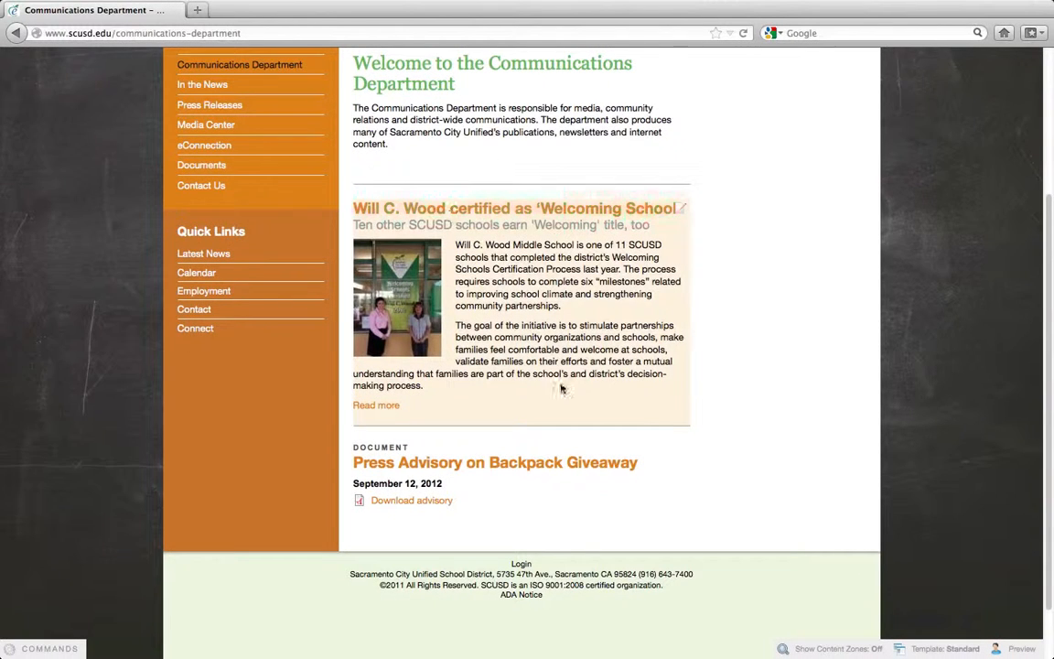
{"action": "scroll", "coordinate": [489, 366], "scroll_direction": "up", "scroll_amount": 2}
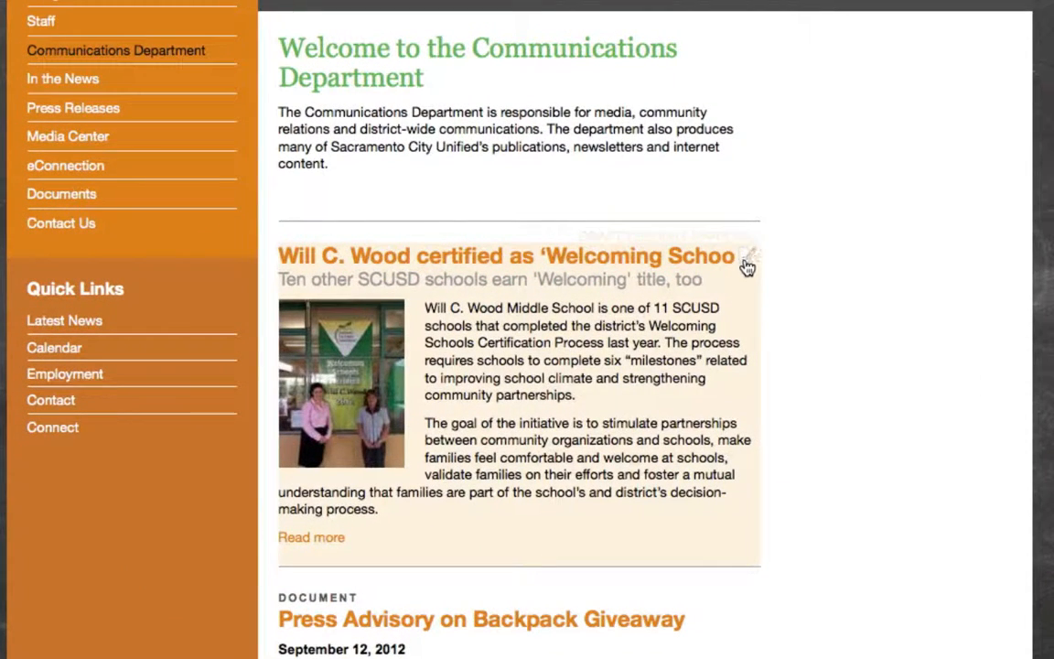
Reopen the "Will C. Wood certified as 'Welcoming School'" post for editing from its listing on the Communications Department page.
{"action": "left_click", "coordinate": [746, 260]}
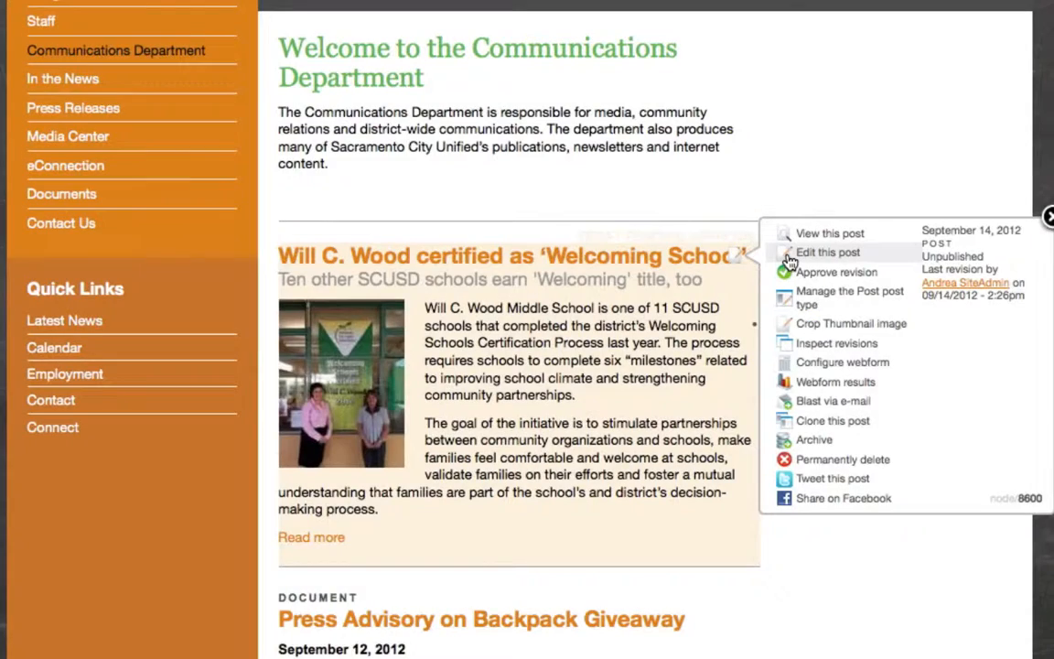
{"action": "left_click", "coordinate": [789, 260]}
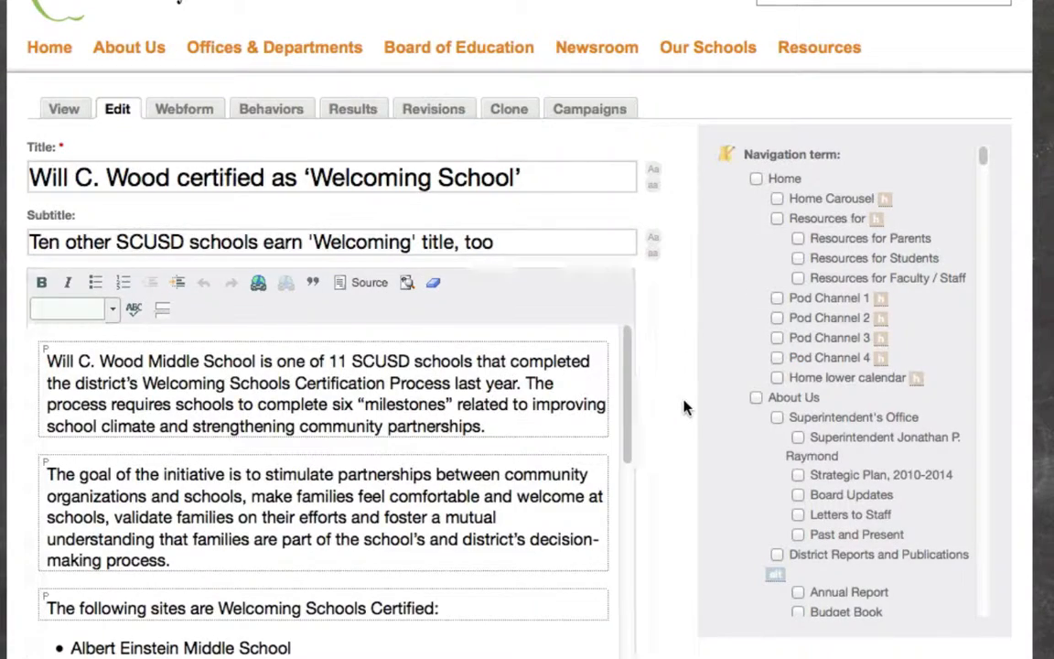
{"action": "scroll", "coordinate": [682, 403], "scroll_direction": "down", "scroll_amount": 5}
{"action": "scroll", "coordinate": [682, 402], "scroll_direction": "up", "scroll_amount": 3}
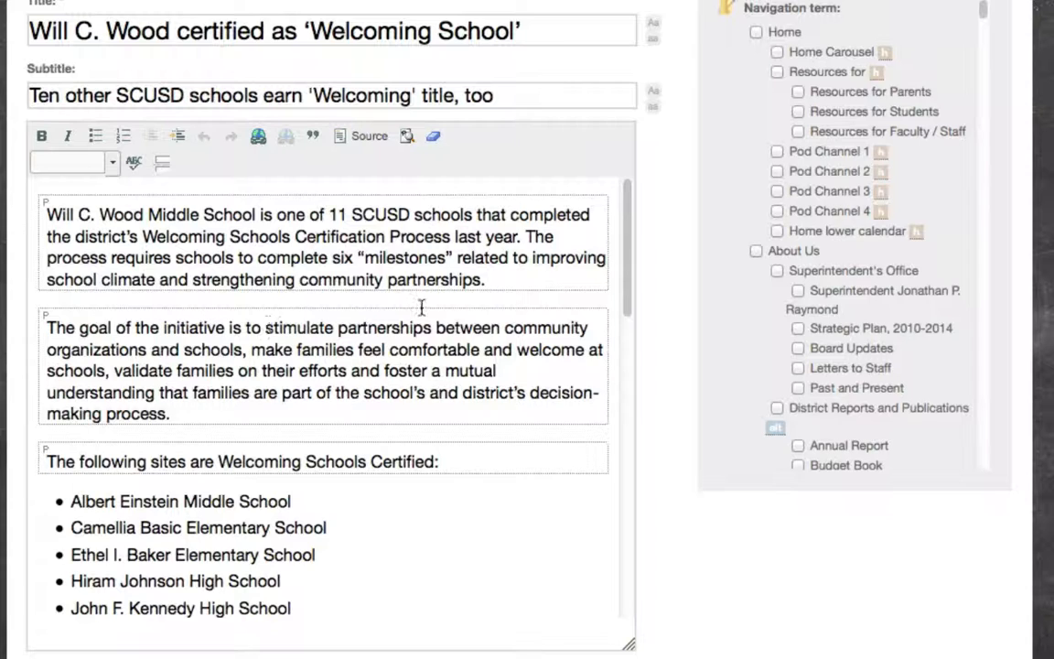
Insert a teaser break in a new paragraph after the article's first paragraph and save the post.
{"action": "left_click", "coordinate": [494, 279]}
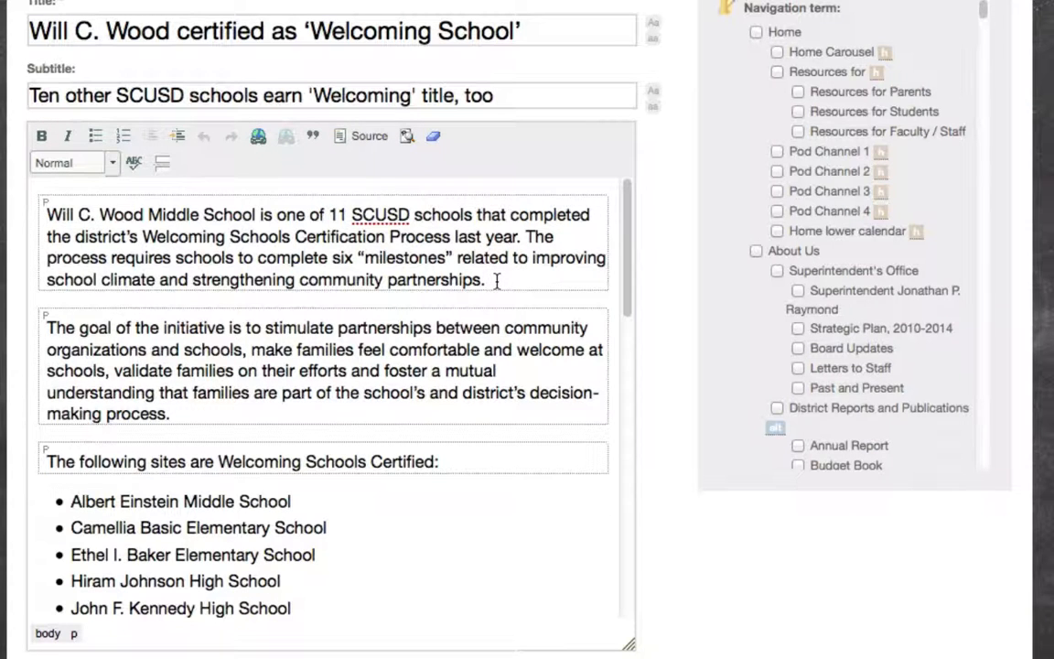
{"action": "key", "text": "Return"}
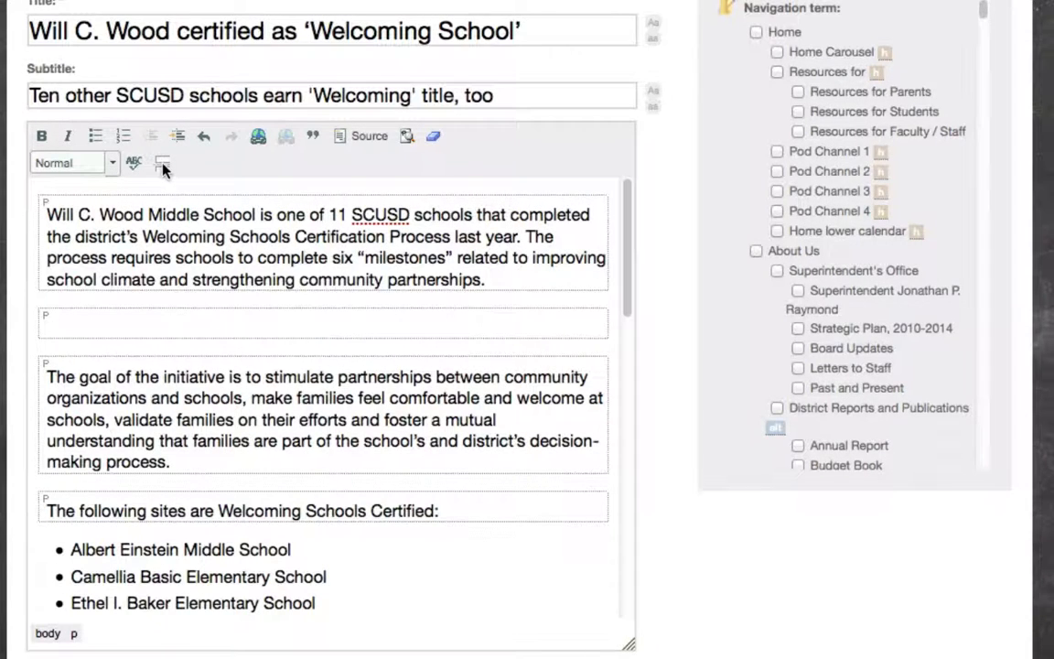
{"action": "left_click", "coordinate": [163, 165]}
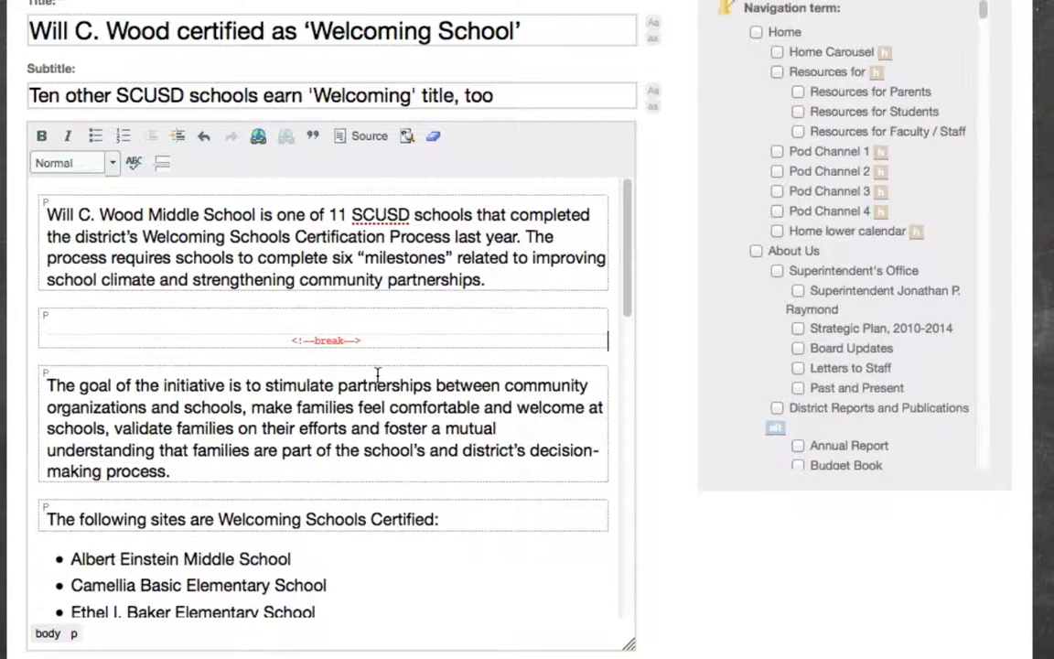
{"action": "scroll", "coordinate": [669, 502], "scroll_direction": "down", "scroll_amount": 8}
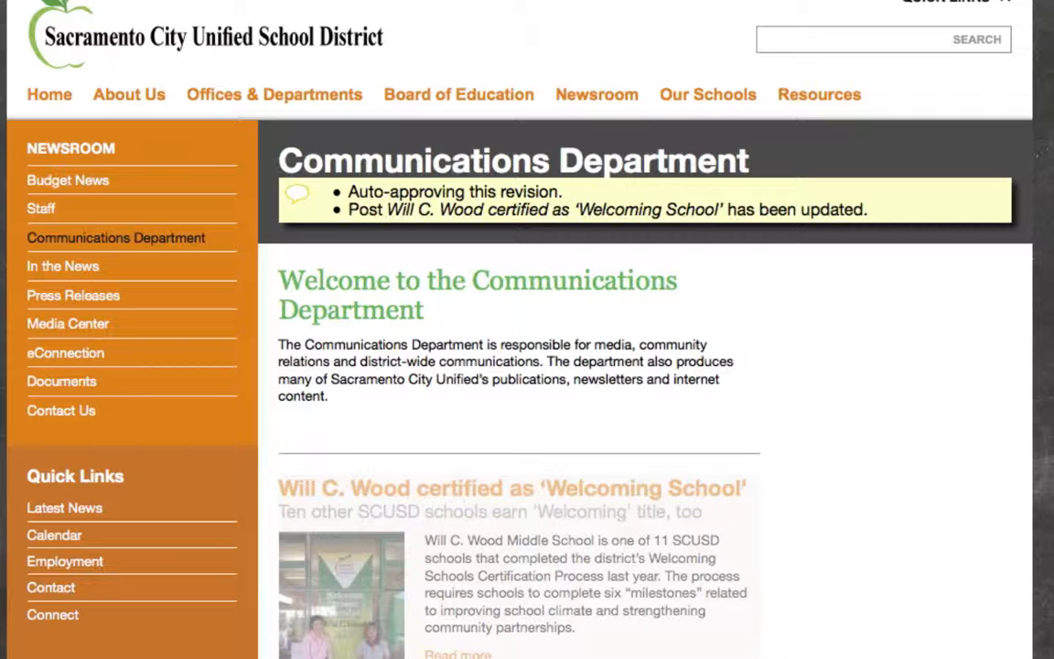
Reopen the 'Welcoming School' post for editing from its listing and delete the teaser break below the first paragraph.
{"action": "scroll", "coordinate": [519, 366], "scroll_direction": "down", "scroll_amount": 5}
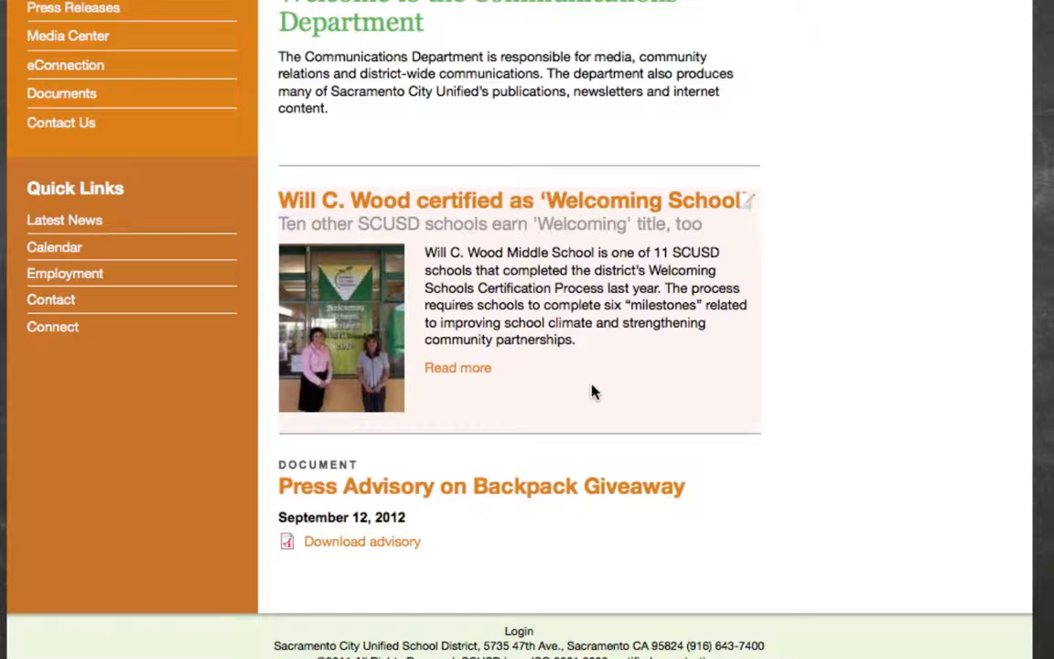
{"action": "left_click", "coordinate": [745, 207]}
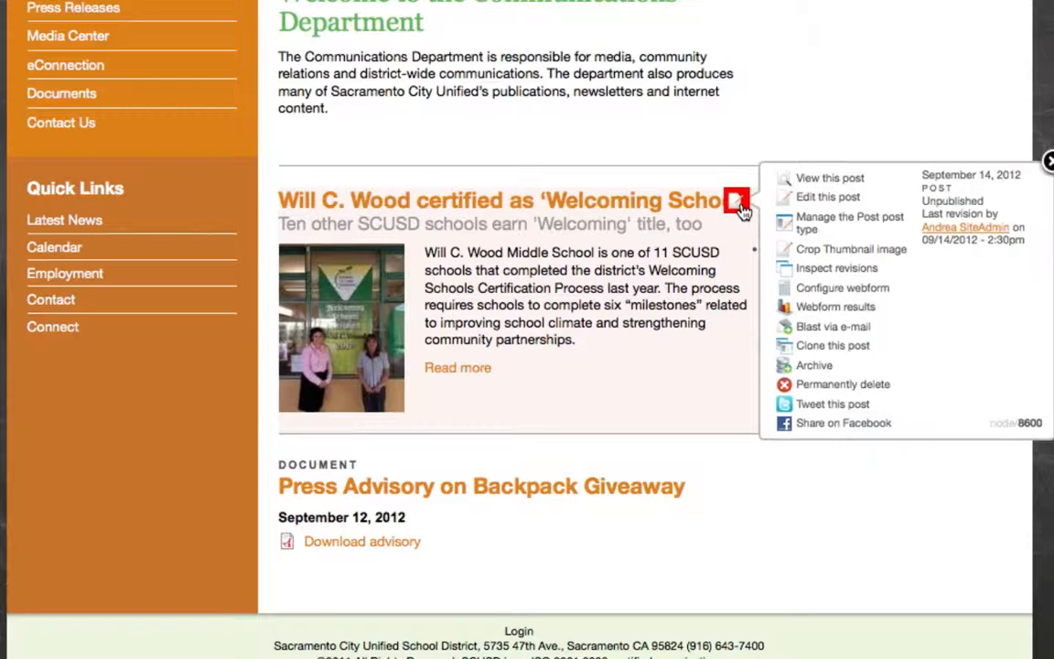
{"action": "left_click", "coordinate": [795, 199]}
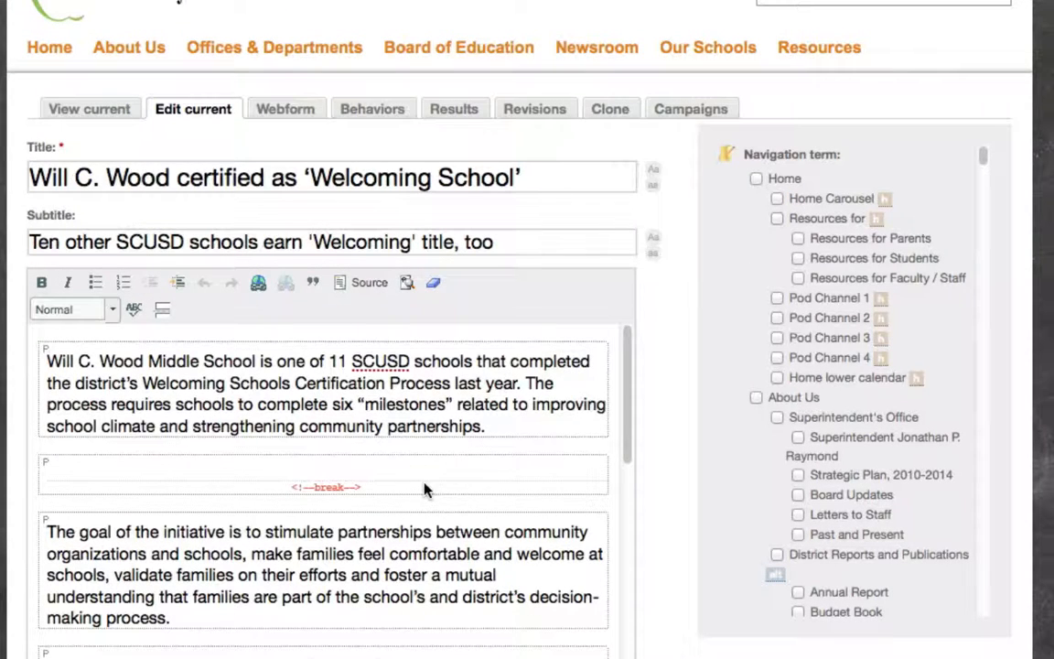
{"action": "left_click", "coordinate": [43, 531]}
{"action": "key", "text": "BackSpace"}
{"action": "key", "text": "BackSpace"}
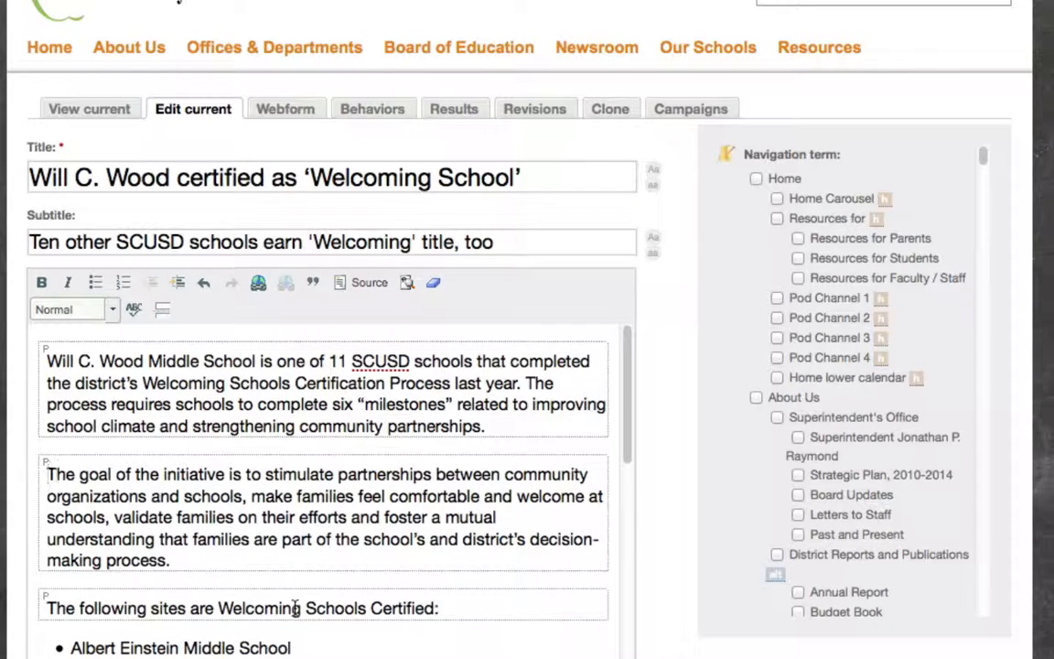
Insert a teaser break in an unbulleted paragraph below William Land Elementary School and save the post.
{"action": "scroll", "coordinate": [294, 607], "scroll_direction": "down", "scroll_amount": 10}
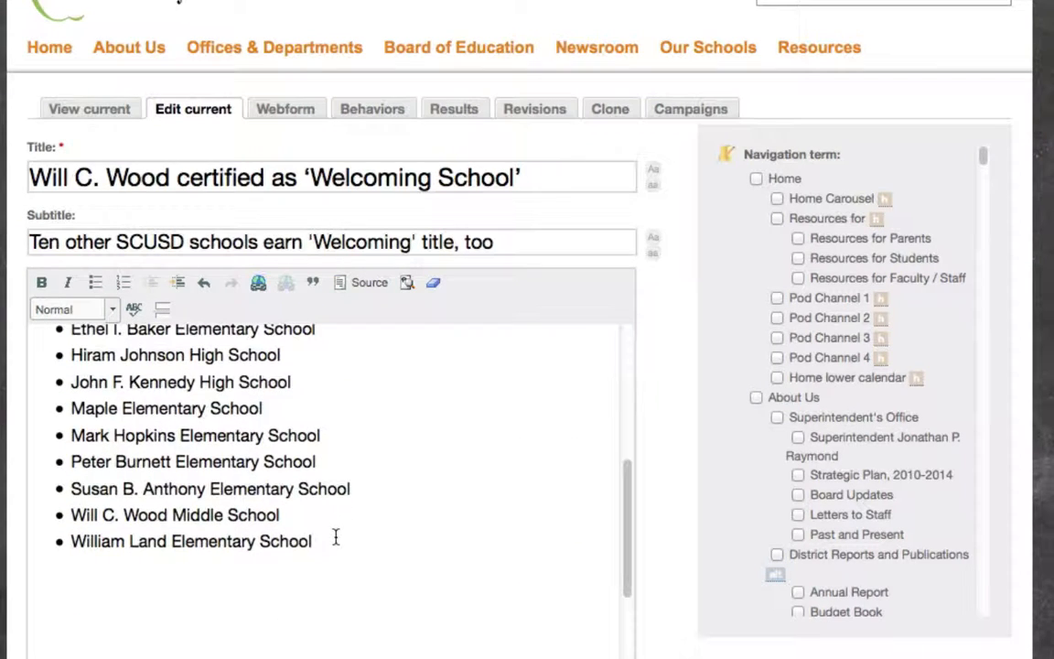
{"action": "left_click", "coordinate": [336, 538]}
{"action": "key", "text": "Return"}
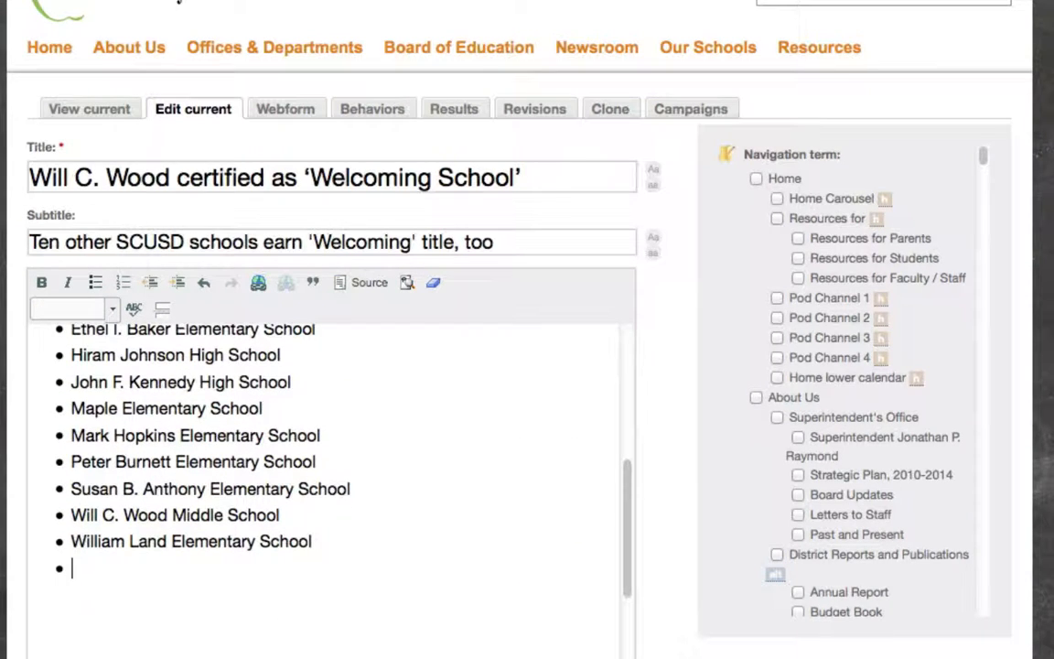
{"action": "left_click", "coordinate": [92, 285]}
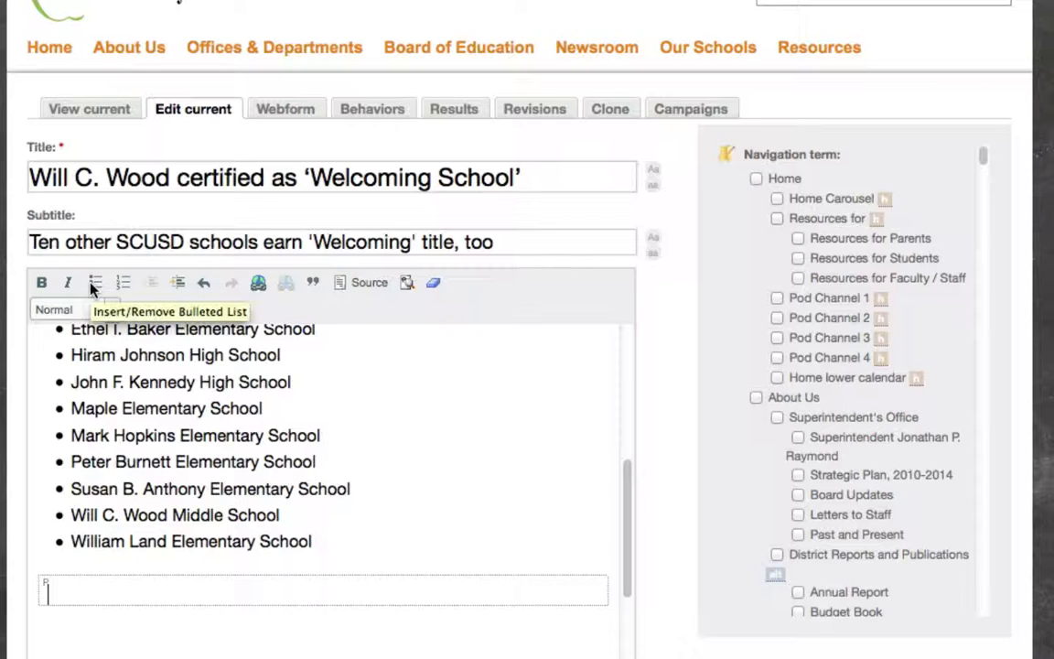
{"action": "left_click", "coordinate": [162, 310]}
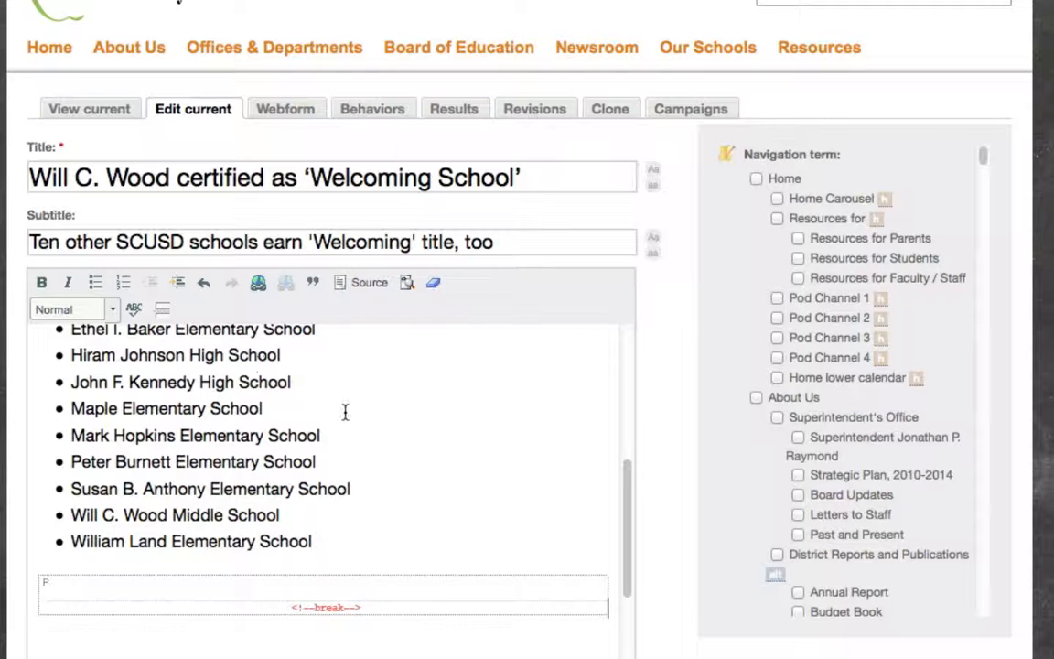
{"action": "scroll", "coordinate": [664, 628], "scroll_direction": "down", "scroll_amount": 10}
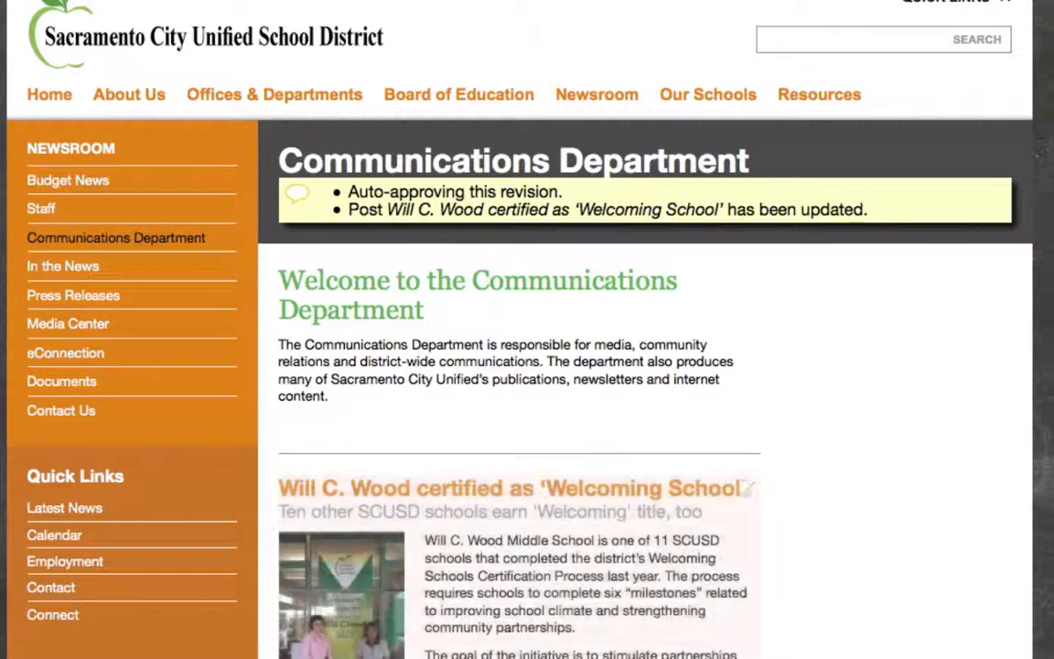
Review the post's full listing on the Communications Department page and reopen the post for editing.
{"action": "scroll", "coordinate": [520, 348], "scroll_direction": "down", "scroll_amount": 6}
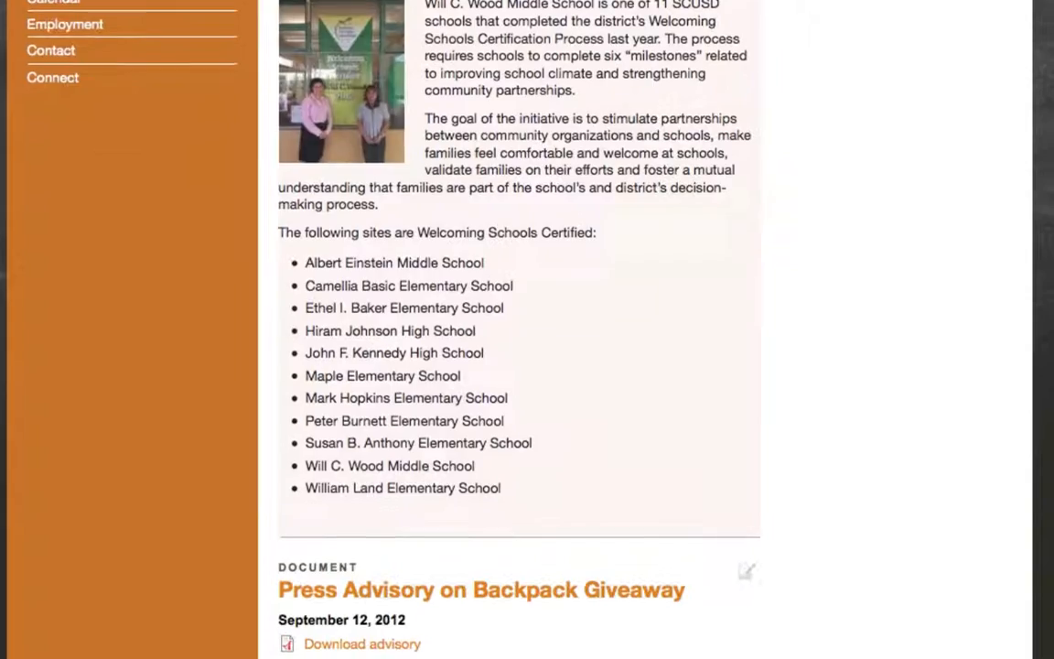
{"action": "scroll", "coordinate": [520, 329], "scroll_direction": "up", "scroll_amount": 4}
{"action": "scroll", "coordinate": [519, 329], "scroll_direction": "down", "scroll_amount": 3}
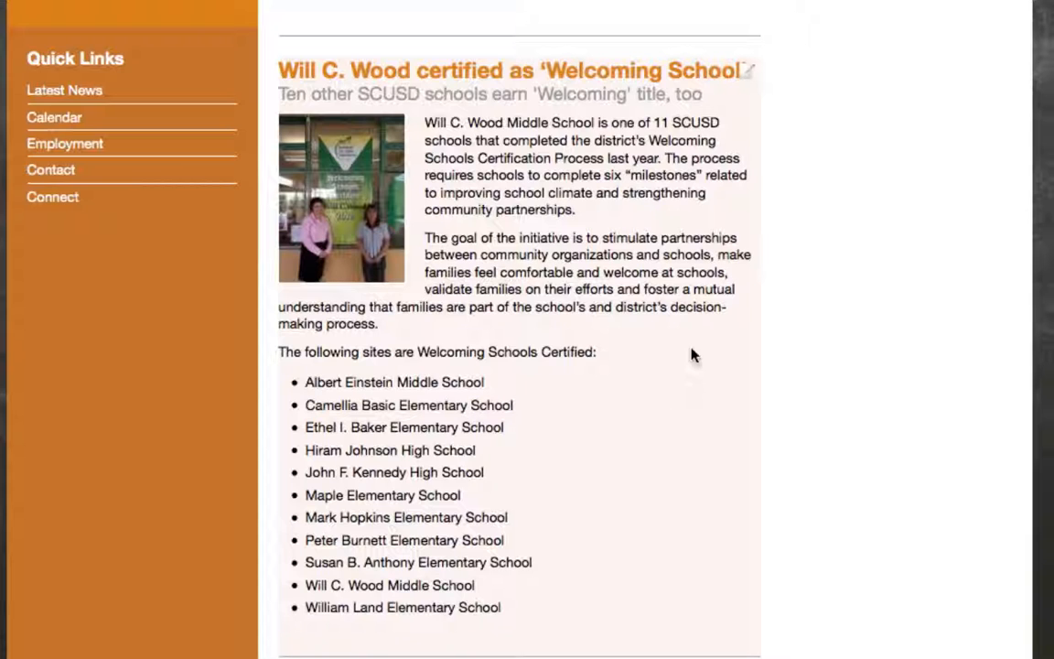
{"action": "left_click", "coordinate": [741, 74]}
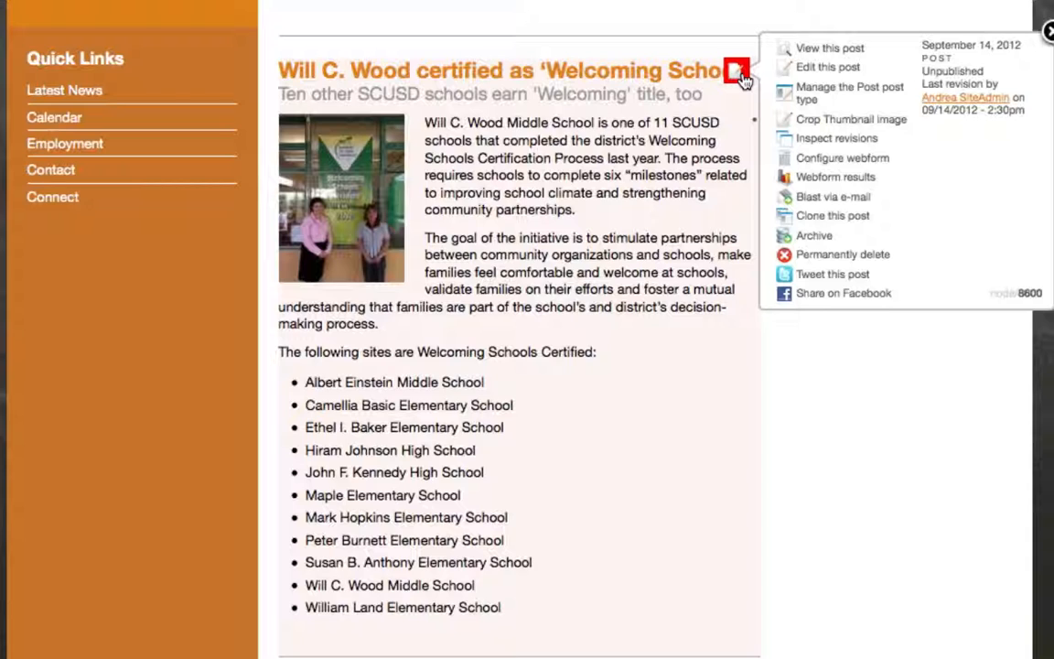
{"action": "left_click", "coordinate": [802, 69]}
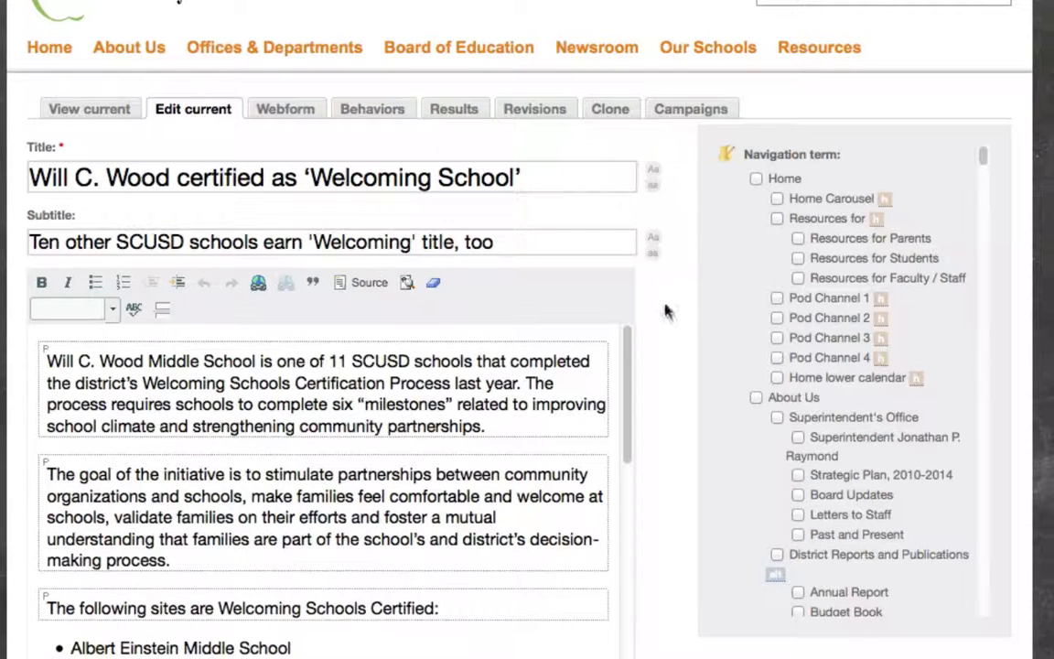
Delete the teaser break and the empty paragraphs below the list of certified schools.
{"action": "scroll", "coordinate": [449, 464], "scroll_direction": "down", "scroll_amount": 3}
{"action": "scroll", "coordinate": [449, 464], "scroll_direction": "down", "scroll_amount": 7}
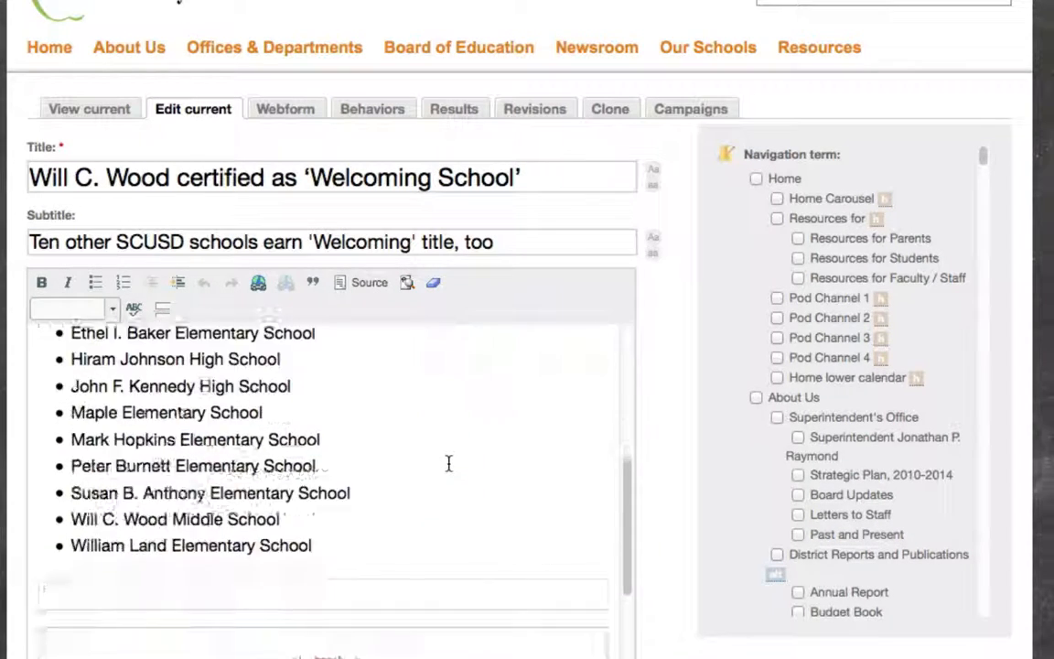
{"action": "left_click", "coordinate": [380, 613]}
{"action": "key", "text": "BackSpace"}
{"action": "key", "text": "BackSpace"}
{"action": "key", "text": "BackSpace"}
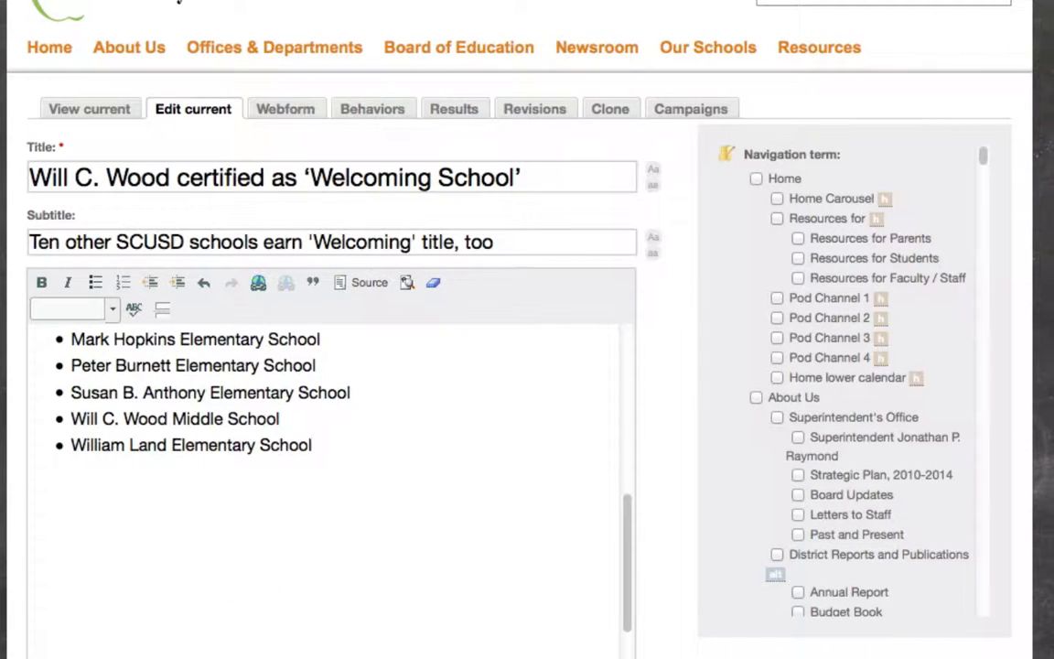
Insert a teaser break between the first paragraph and the paragraph starting 'The goal of the initiative'.
{"action": "scroll", "coordinate": [486, 539], "scroll_direction": "up", "scroll_amount": 10}
{"action": "left_click", "coordinate": [497, 434]}
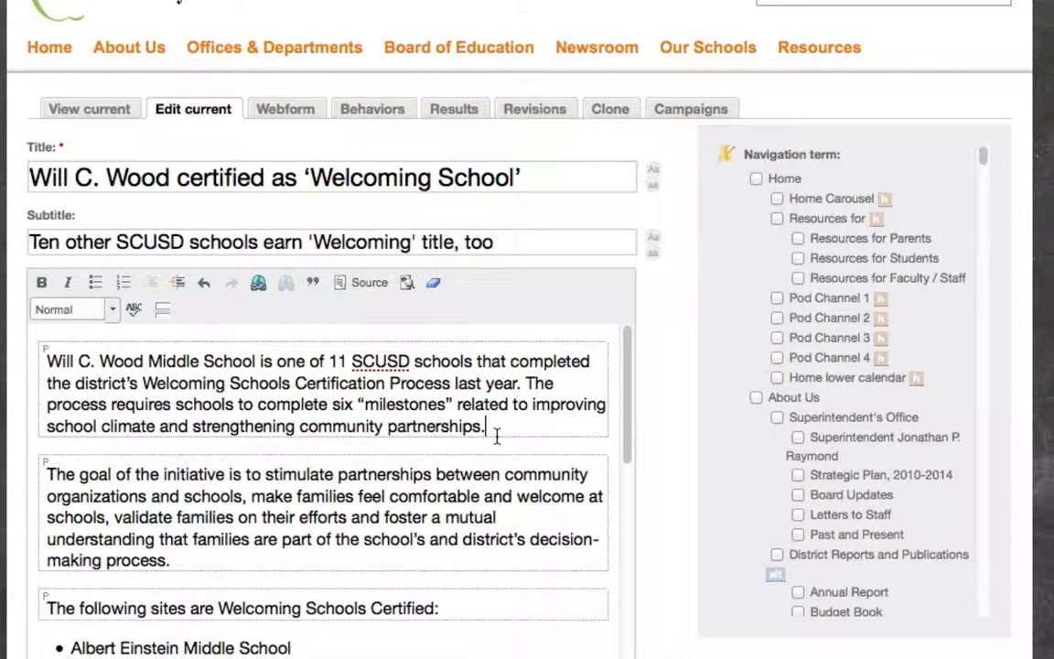
{"action": "key", "text": "Return"}
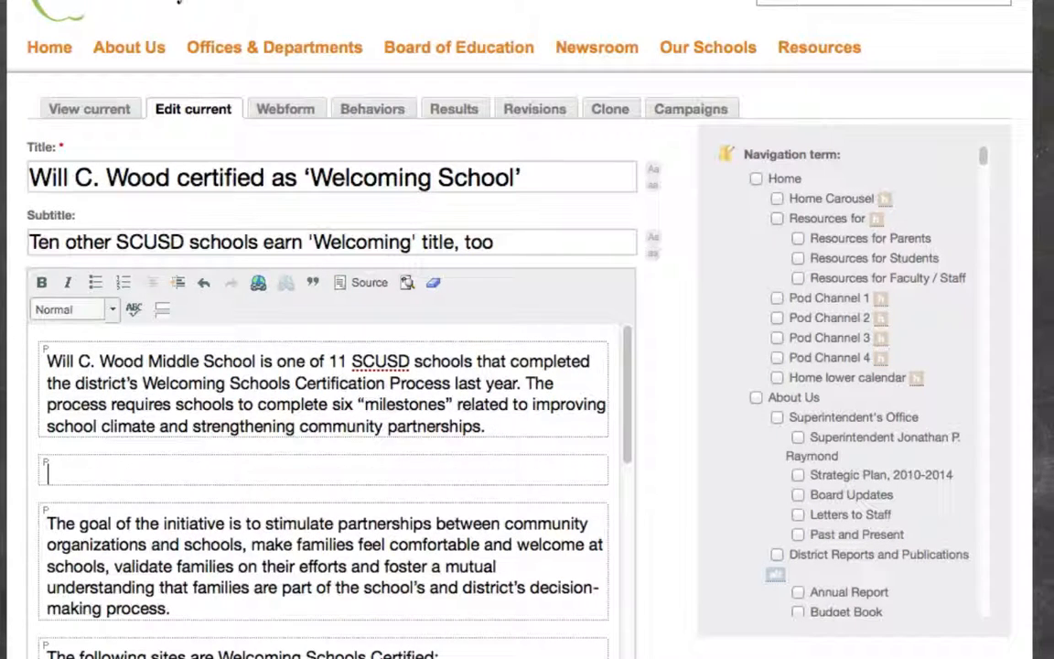
{"action": "left_click", "coordinate": [162, 309]}
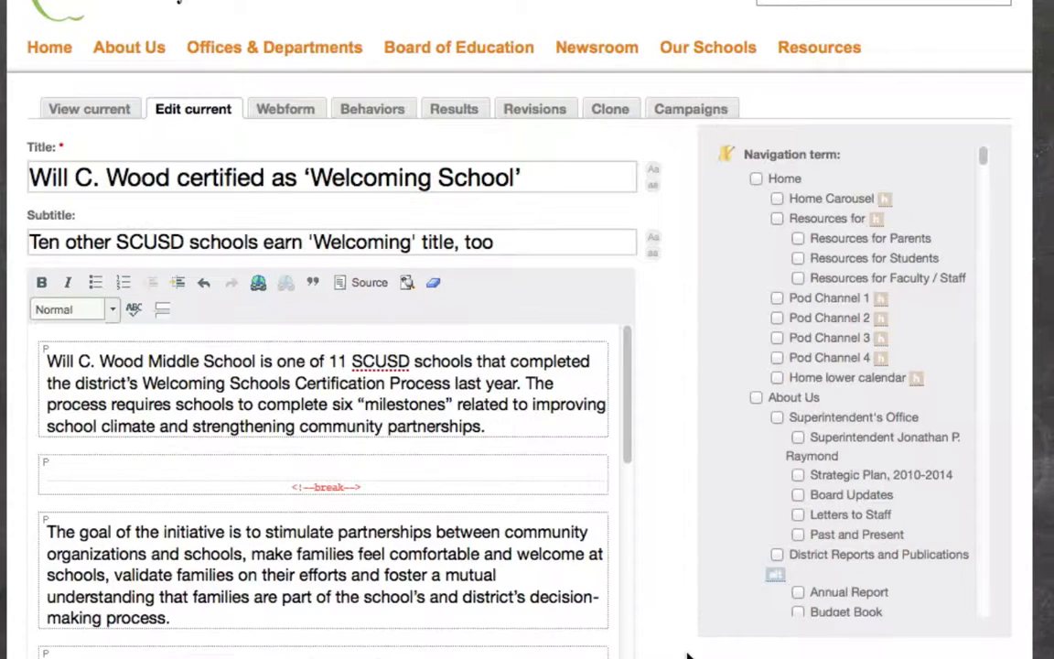
Mark the post as Published in its publishing options and save it.
{"action": "scroll", "coordinate": [691, 656], "scroll_direction": "down", "scroll_amount": 4}
{"action": "scroll", "coordinate": [691, 656], "scroll_direction": "down", "scroll_amount": 5}
{"action": "scroll", "coordinate": [527, 329], "scroll_direction": "down", "scroll_amount": 5}
{"action": "scroll", "coordinate": [528, 329], "scroll_direction": "up", "scroll_amount": 5}
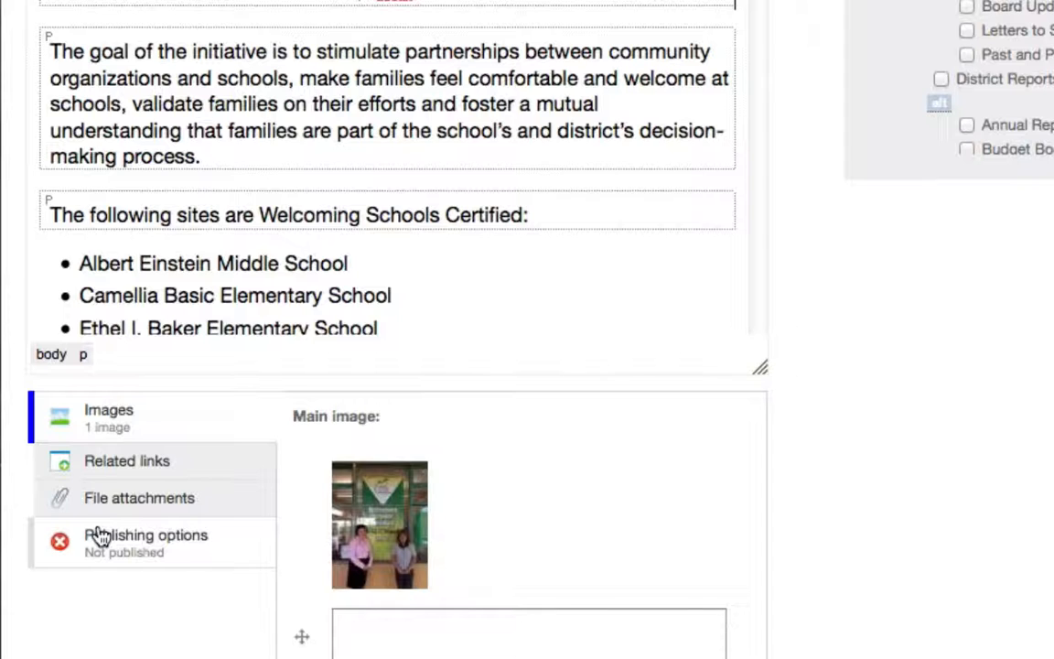
{"action": "left_click", "coordinate": [62, 546]}
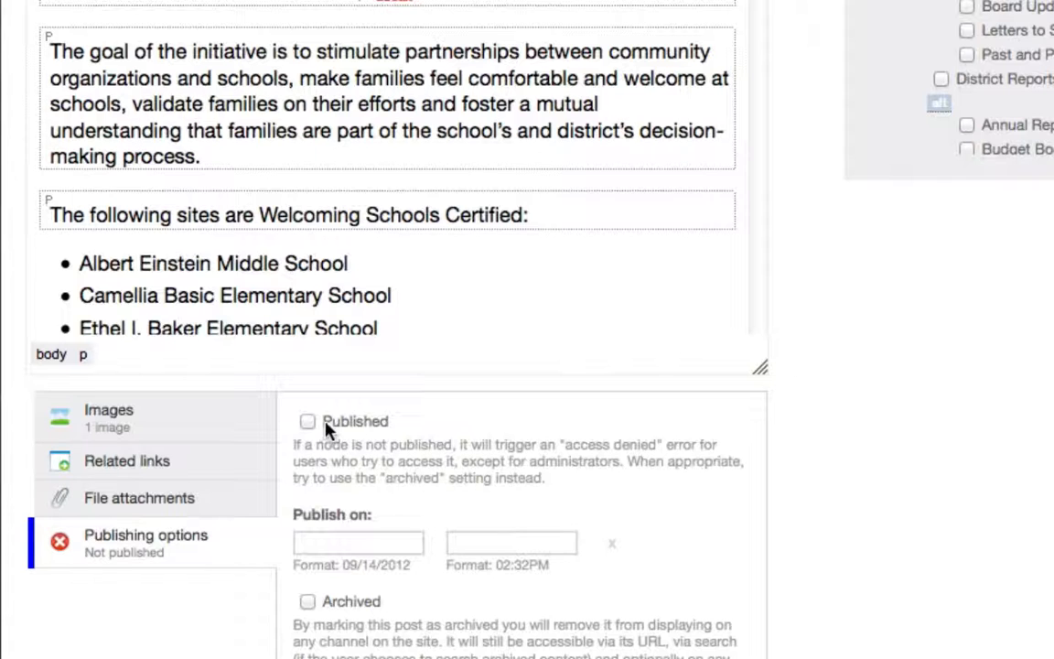
{"action": "left_click", "coordinate": [308, 422]}
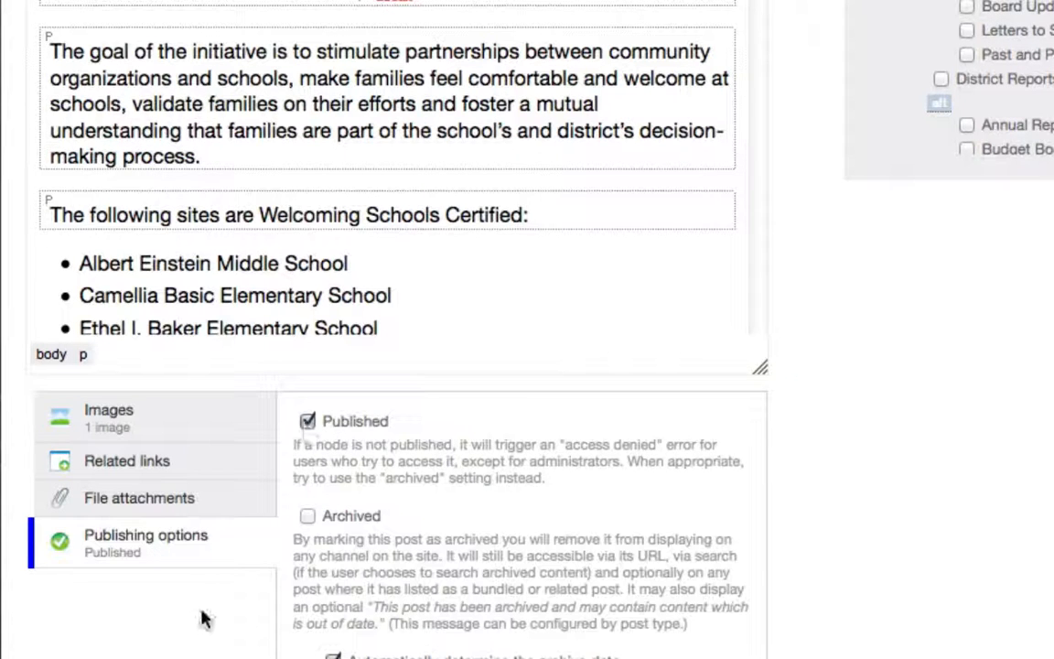
{"action": "scroll", "coordinate": [205, 622], "scroll_direction": "down", "scroll_amount": 3}
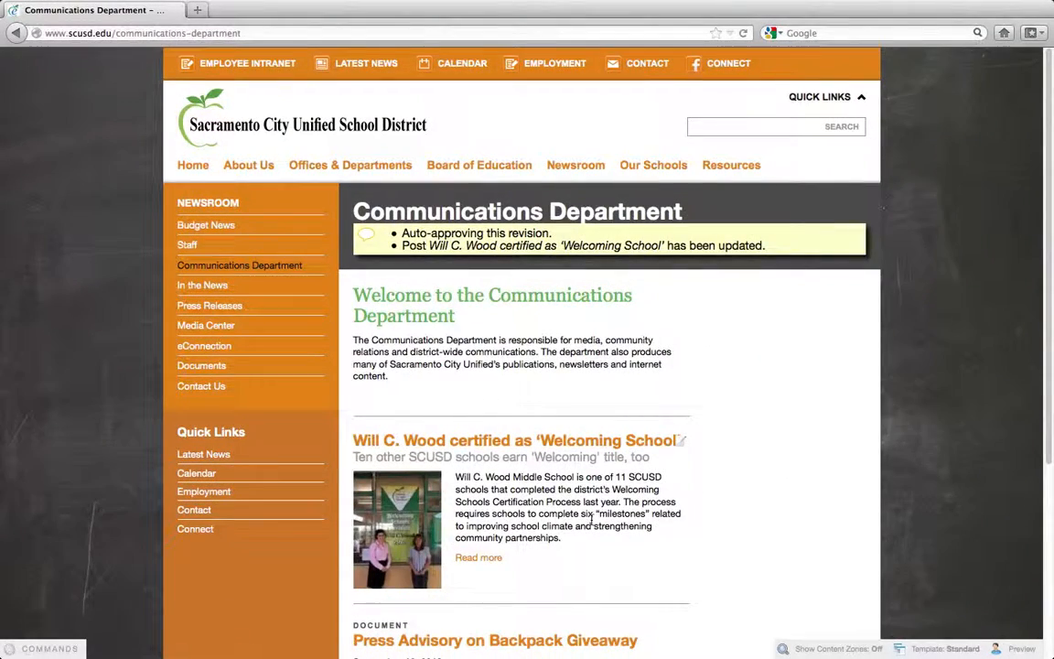
Review the published post's listing and set content zones to show on hover on the Communications Department page.
{"action": "scroll", "coordinate": [535, 513], "scroll_direction": "down", "scroll_amount": 4}
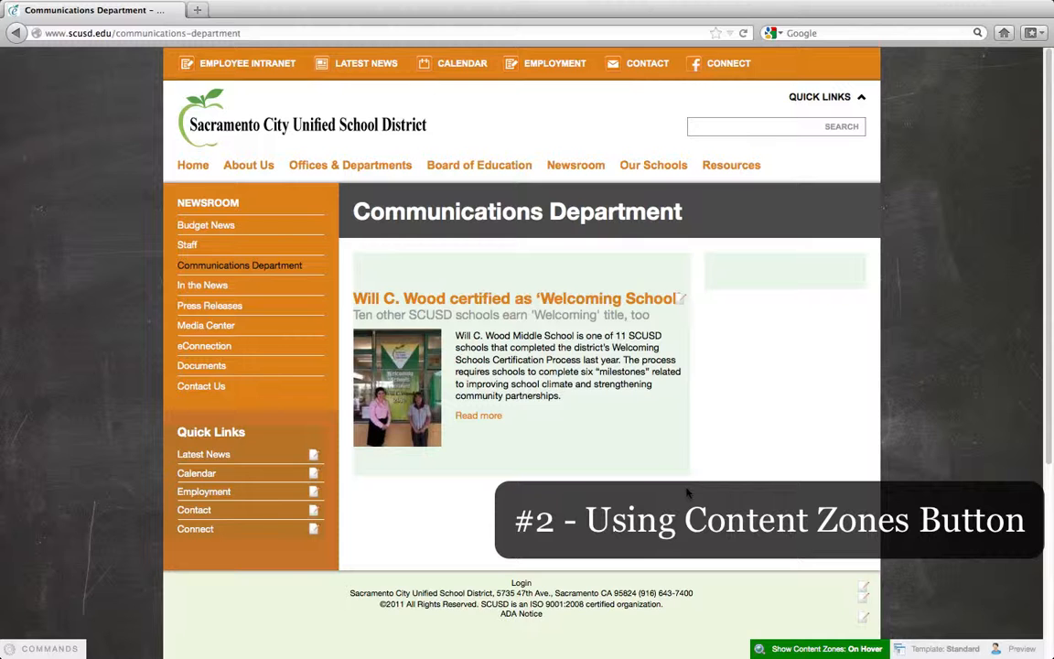
{"action": "left_click", "coordinate": [787, 649]}
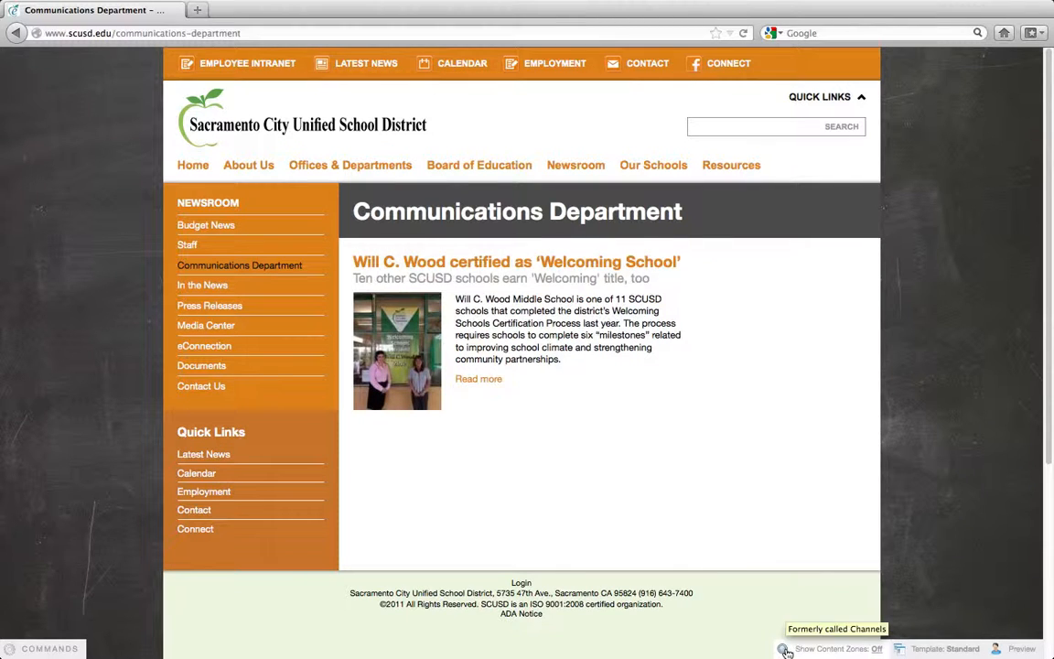
{"action": "left_click", "coordinate": [787, 650]}
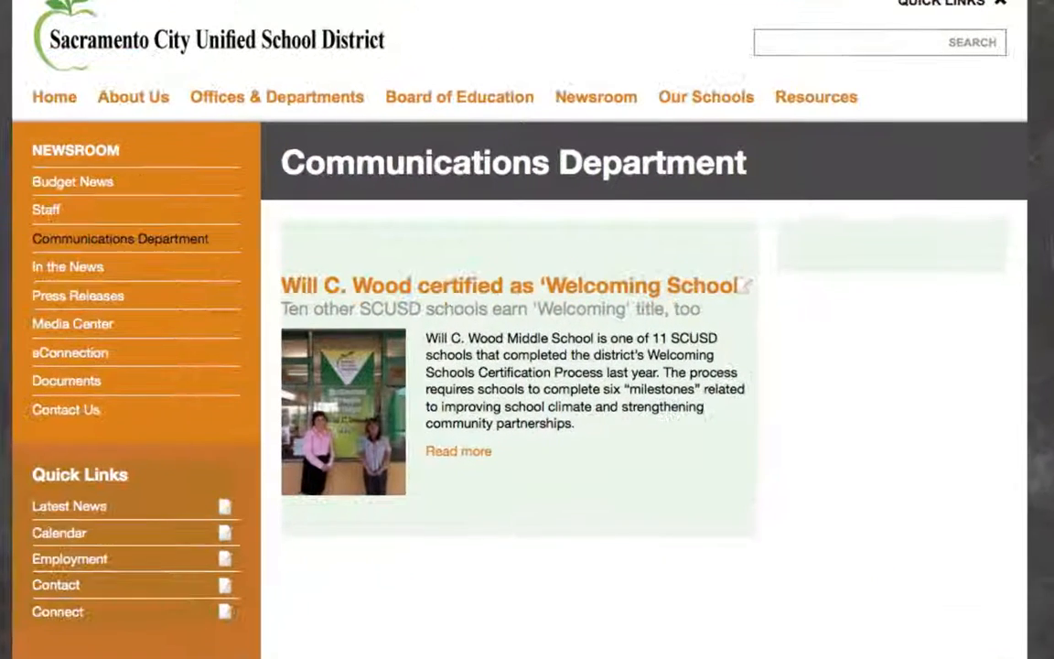
Start a new Post from the main content zone of the Communications Department page.
{"action": "mouse_move", "coordinate": [532, 431]}
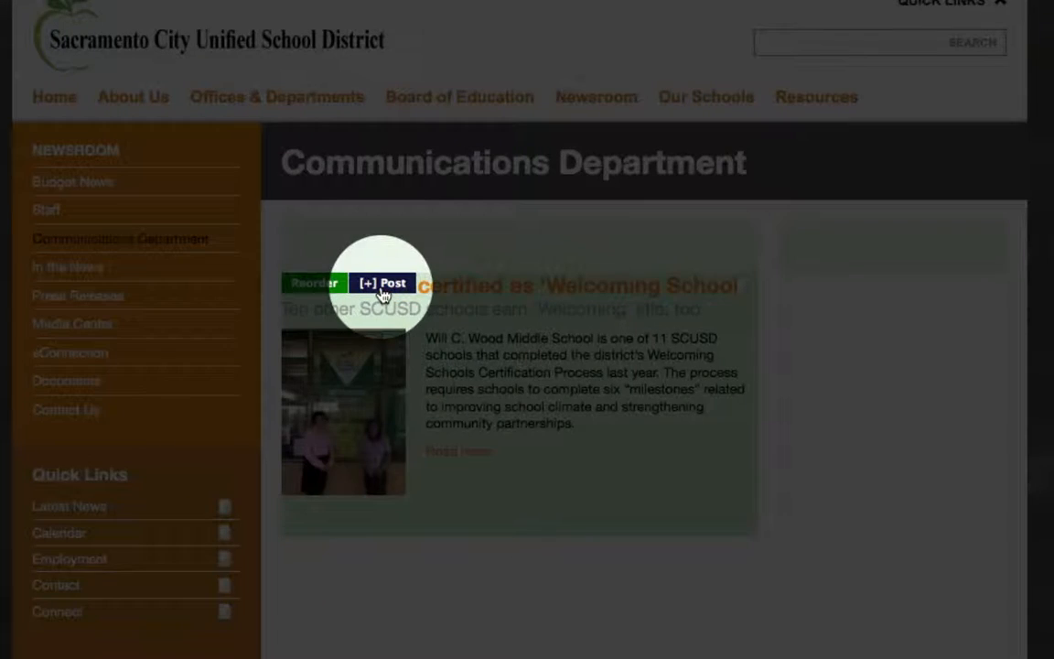
{"action": "left_click", "coordinate": [383, 286]}
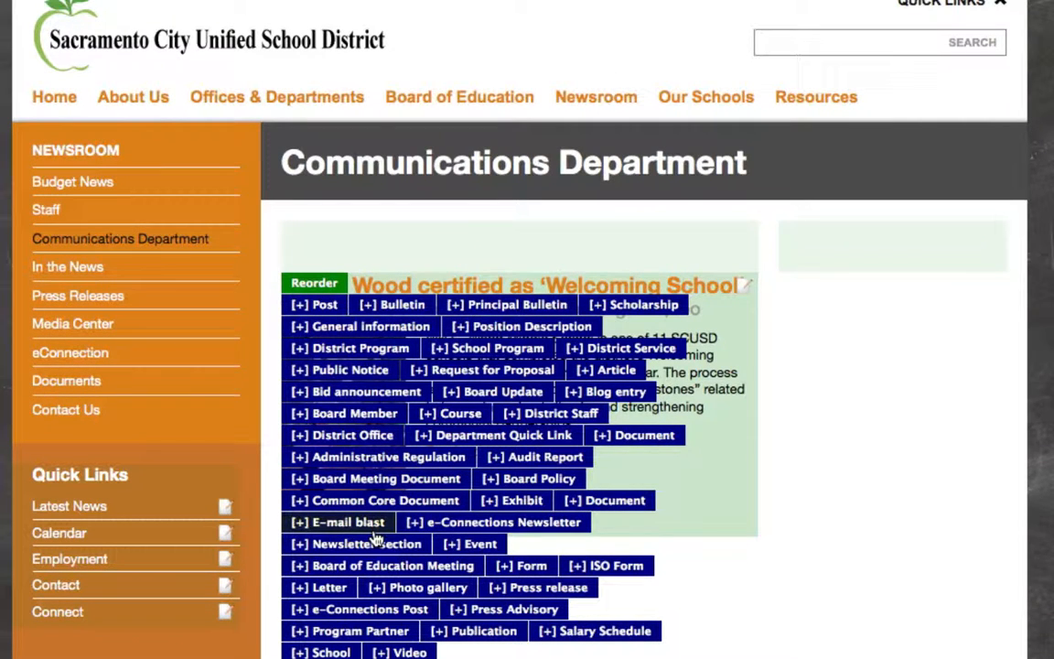
{"action": "left_click", "coordinate": [311, 305]}
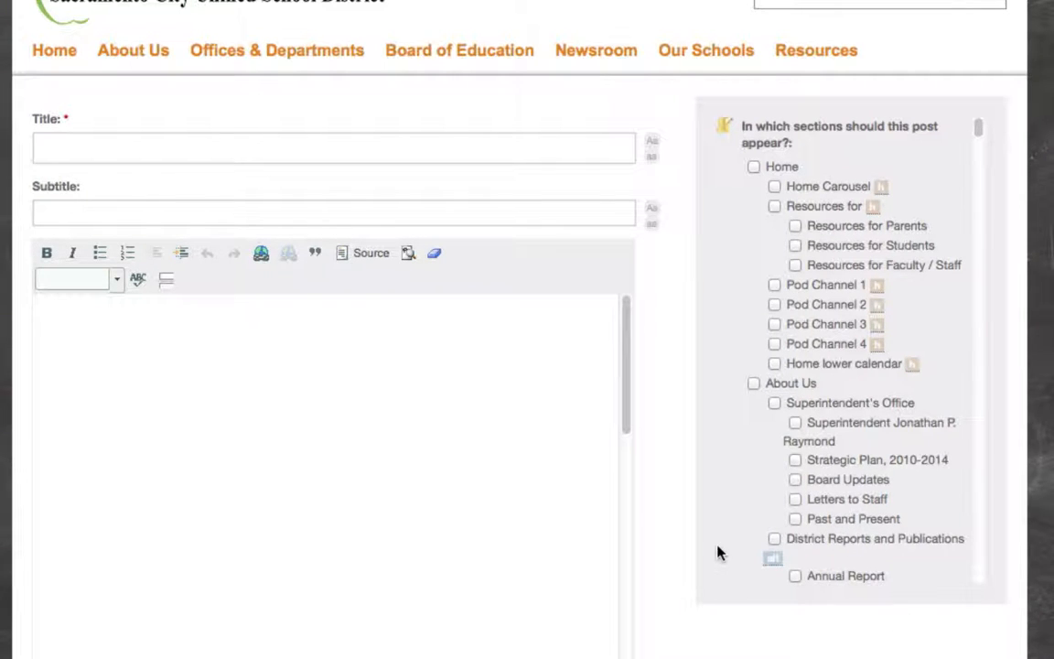
Examine the section choices on the new post form down to the Newsroom entries.
{"action": "scroll", "coordinate": [782, 517], "scroll_direction": "down", "scroll_amount": 7}
{"action": "scroll", "coordinate": [783, 516], "scroll_direction": "down", "scroll_amount": 20}
{"action": "scroll", "coordinate": [782, 512], "scroll_direction": "down", "scroll_amount": 20}
{"action": "scroll", "coordinate": [783, 488], "scroll_direction": "down", "scroll_amount": 20}
{"action": "scroll", "coordinate": [783, 488], "scroll_direction": "down", "scroll_amount": 20}
{"action": "scroll", "coordinate": [783, 487], "scroll_direction": "down", "scroll_amount": 10}
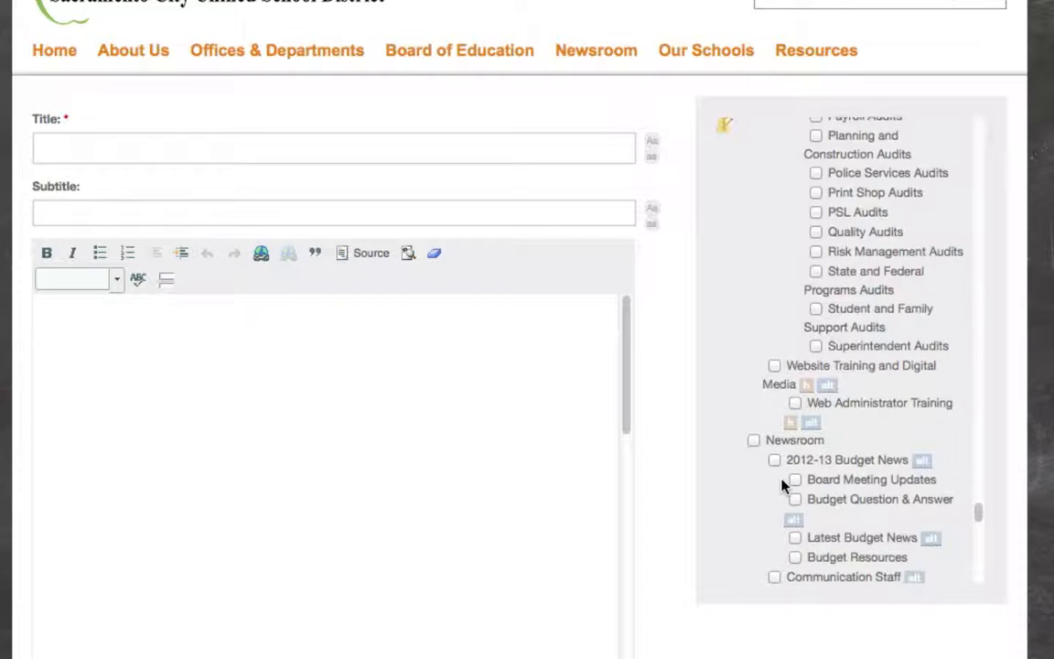
{"action": "scroll", "coordinate": [783, 488], "scroll_direction": "down", "scroll_amount": 8}
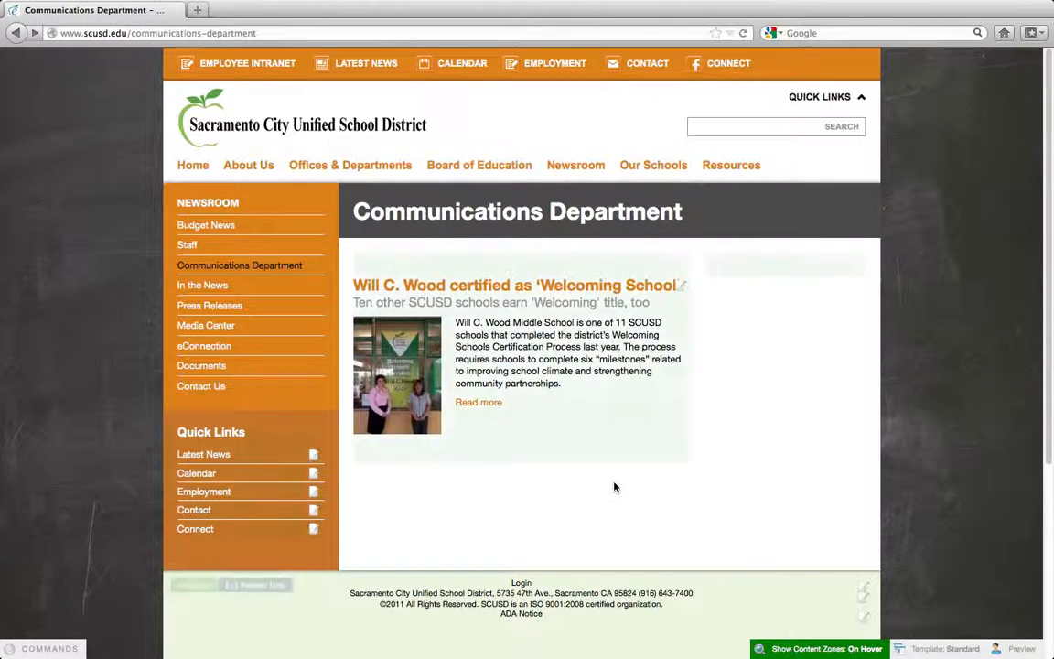
Reveal the add-content options of the zone containing the 'Welcoming School' post.
{"action": "mouse_move", "coordinate": [483, 347]}
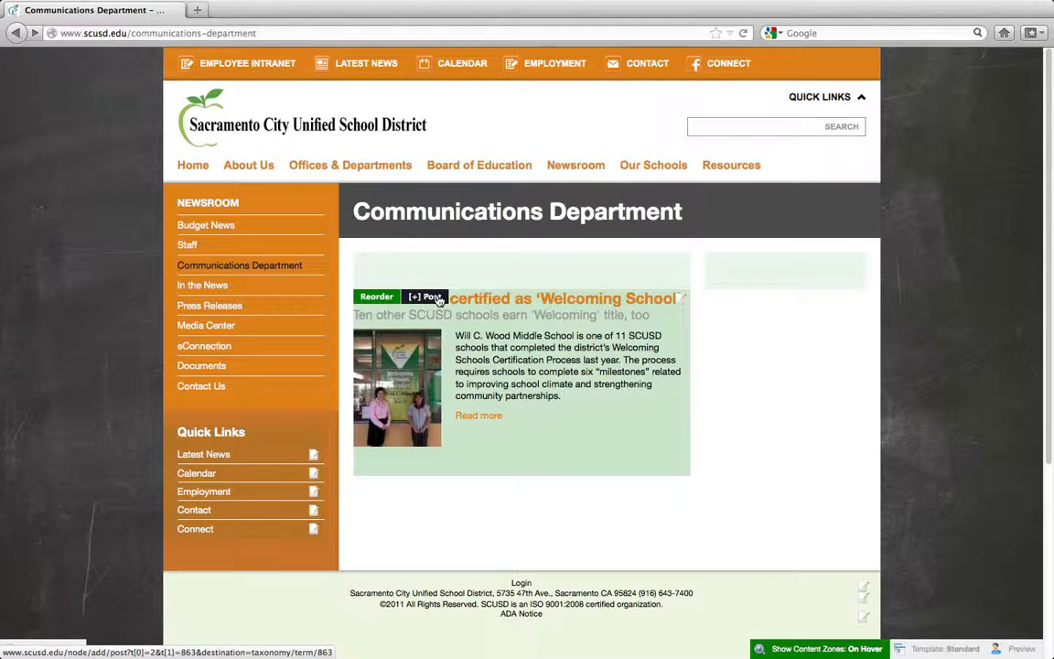